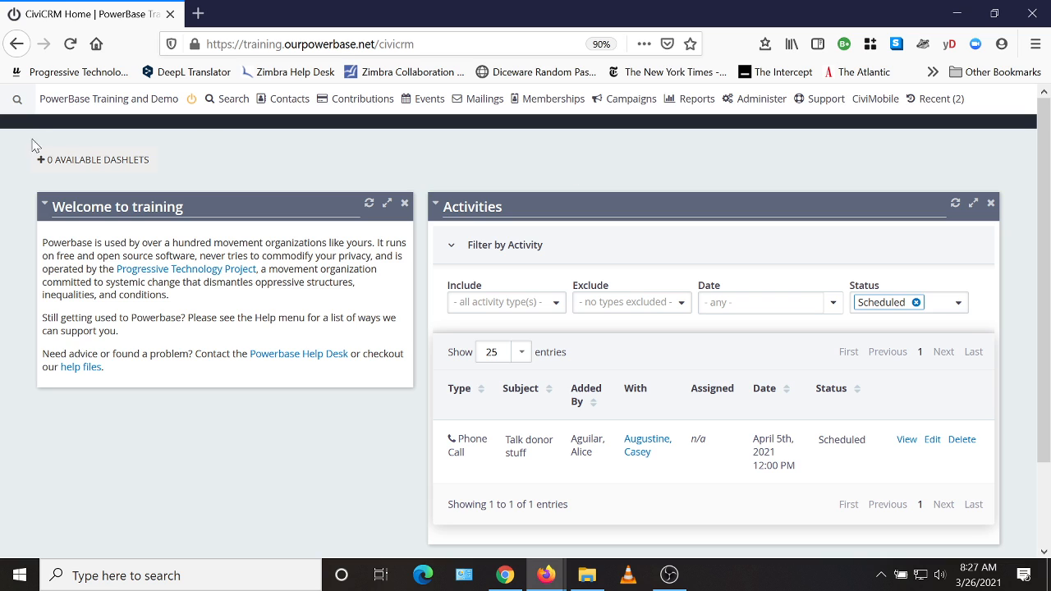
Step: Search for the contact by last name with "aug" and open their record
mouse_move(16, 98)
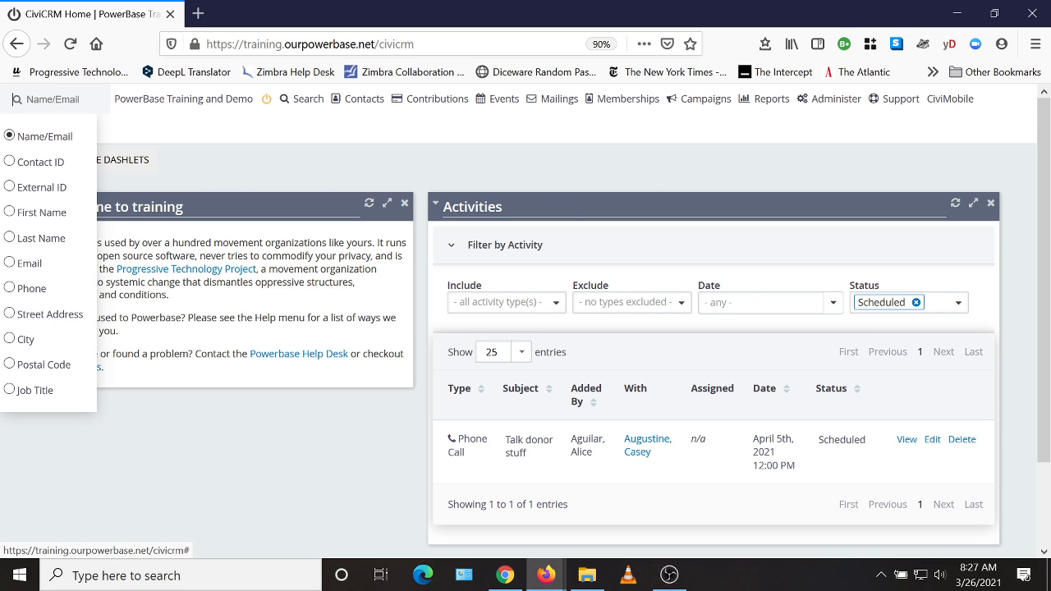
text(aug)
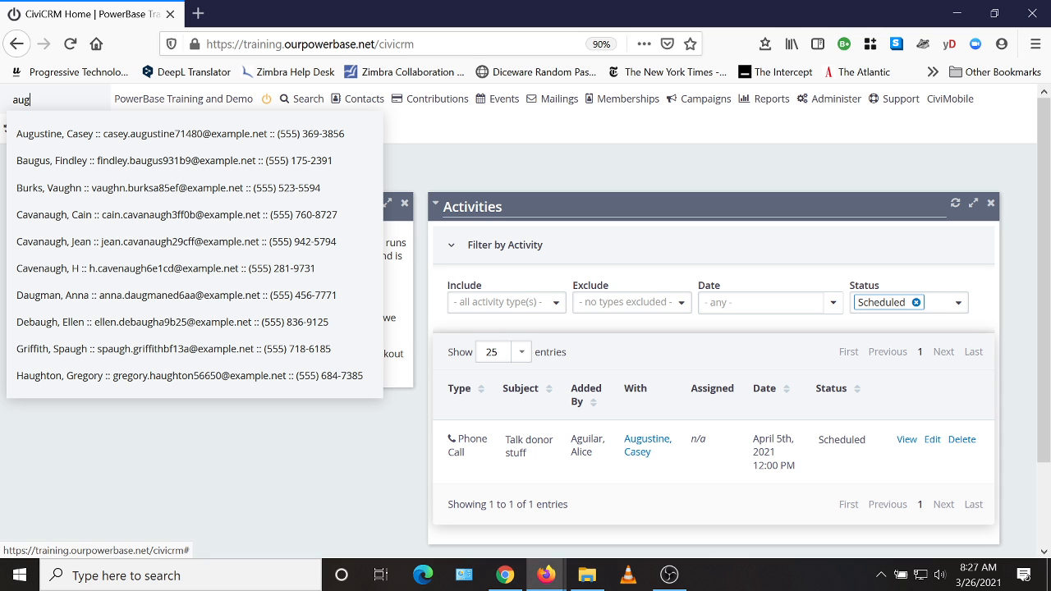
click(66, 135)
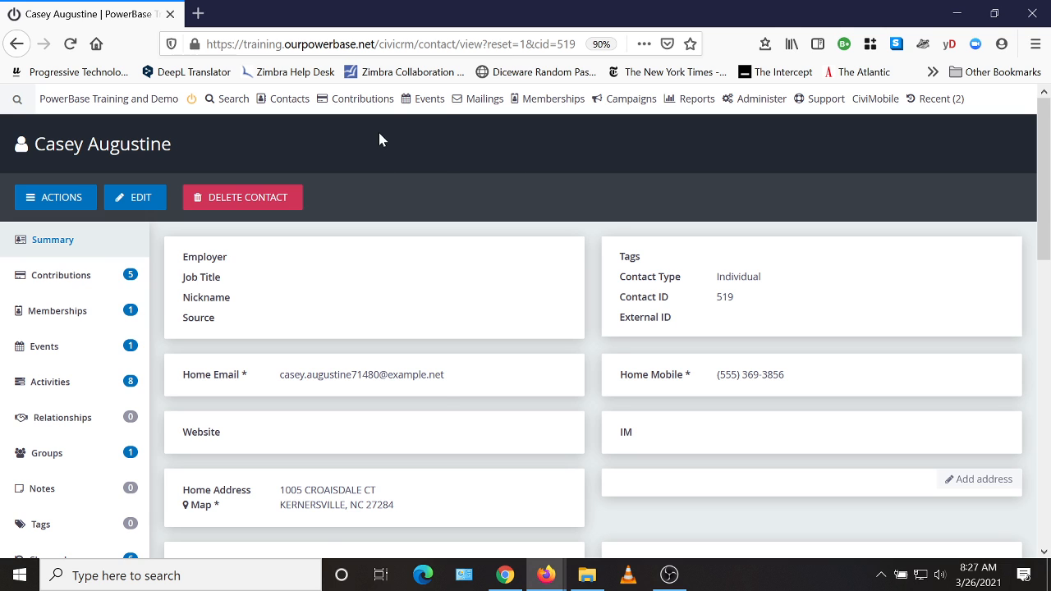
Step: Open a blank New Contribution form in a separate browser tab and switch to it
mouse_move(359, 104)
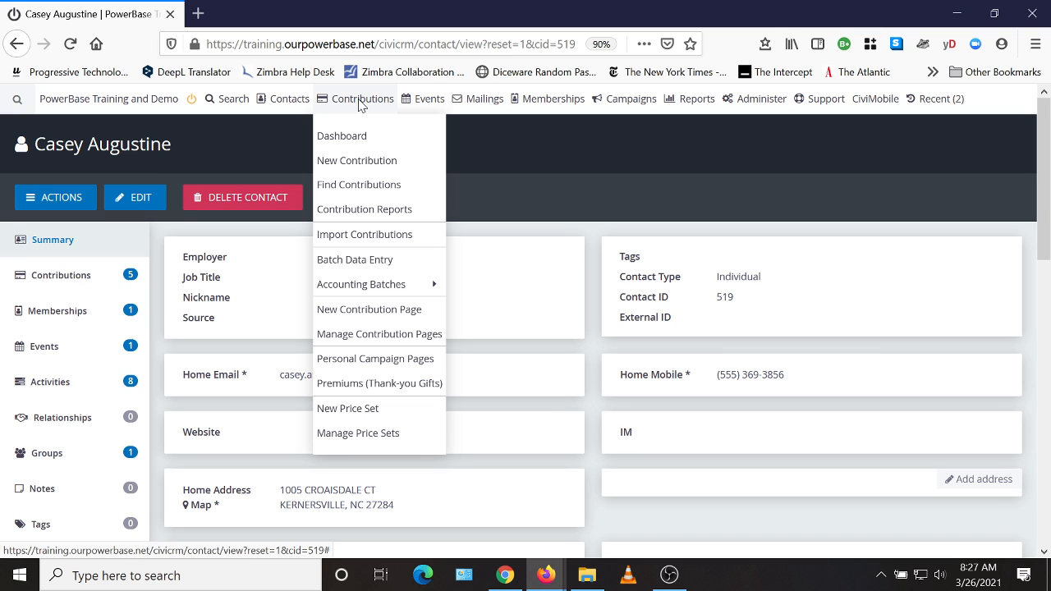
right_click(362, 168)
click(395, 173)
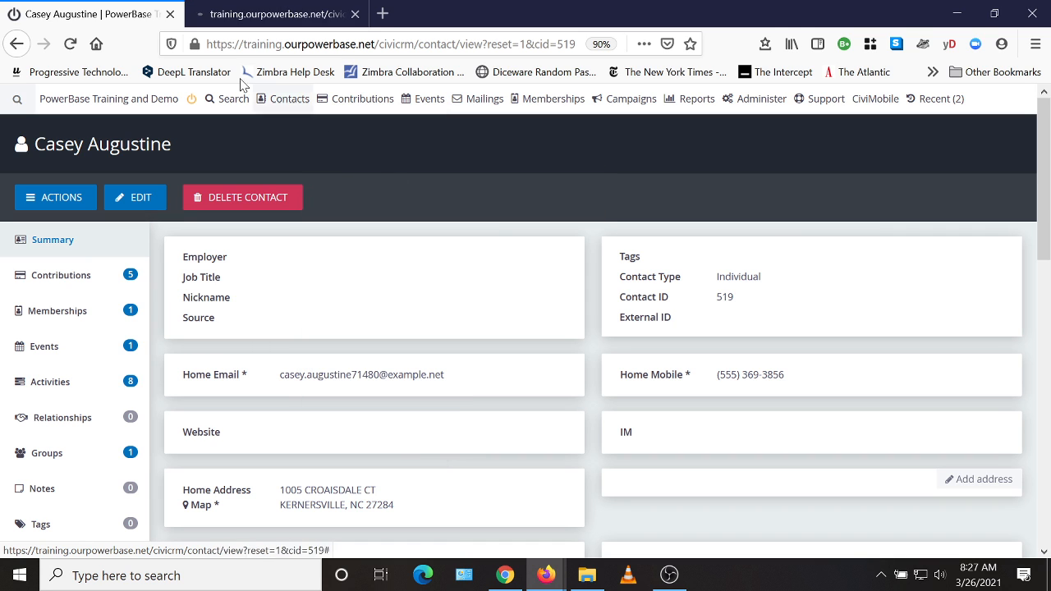
click(242, 18)
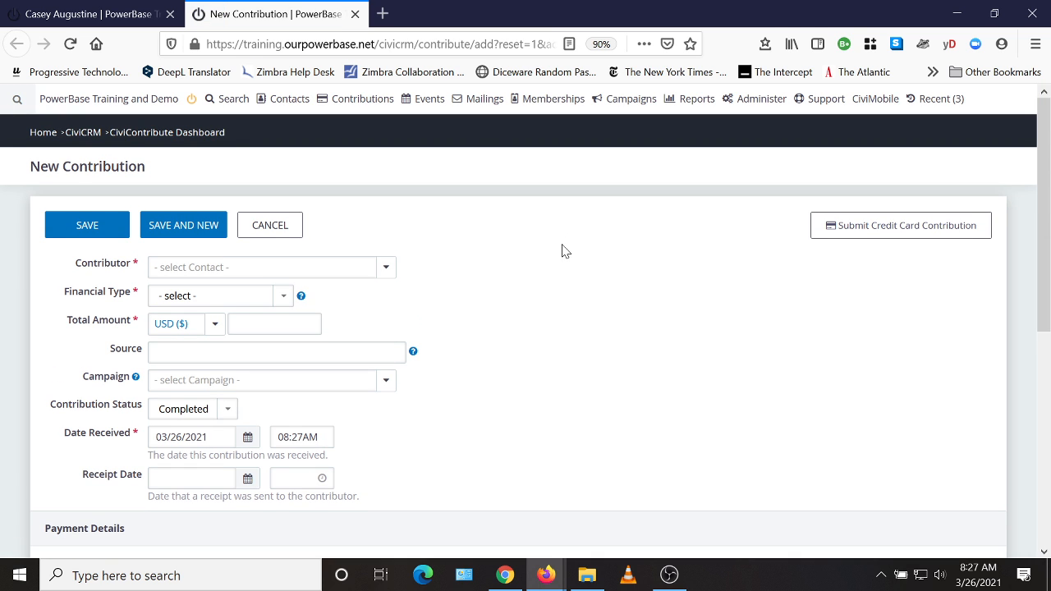
Step: Select the same contact as the contributor and look at the options for creating a new contact
click(316, 269)
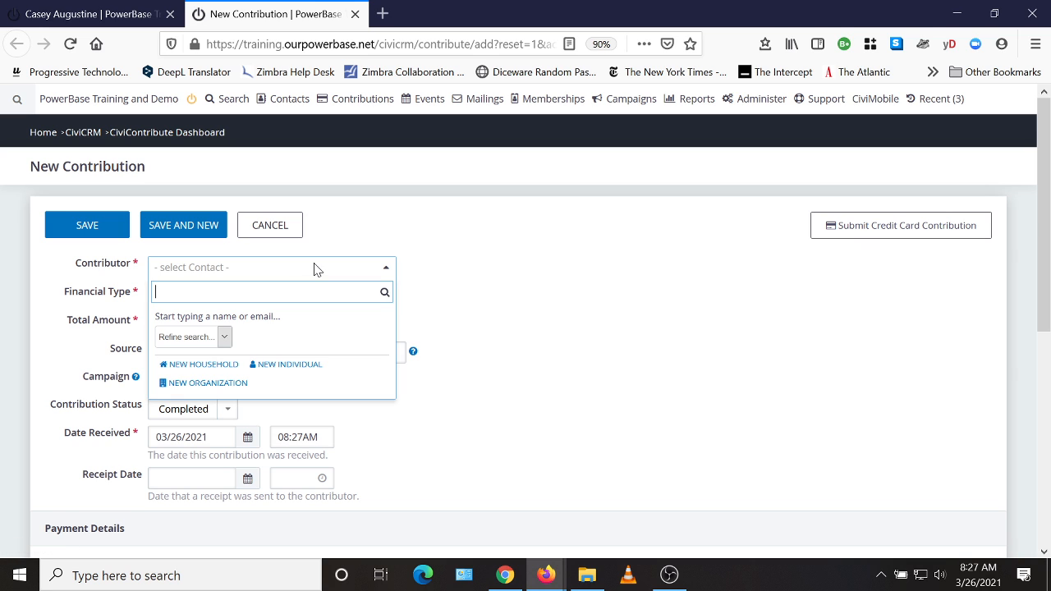
text(august)
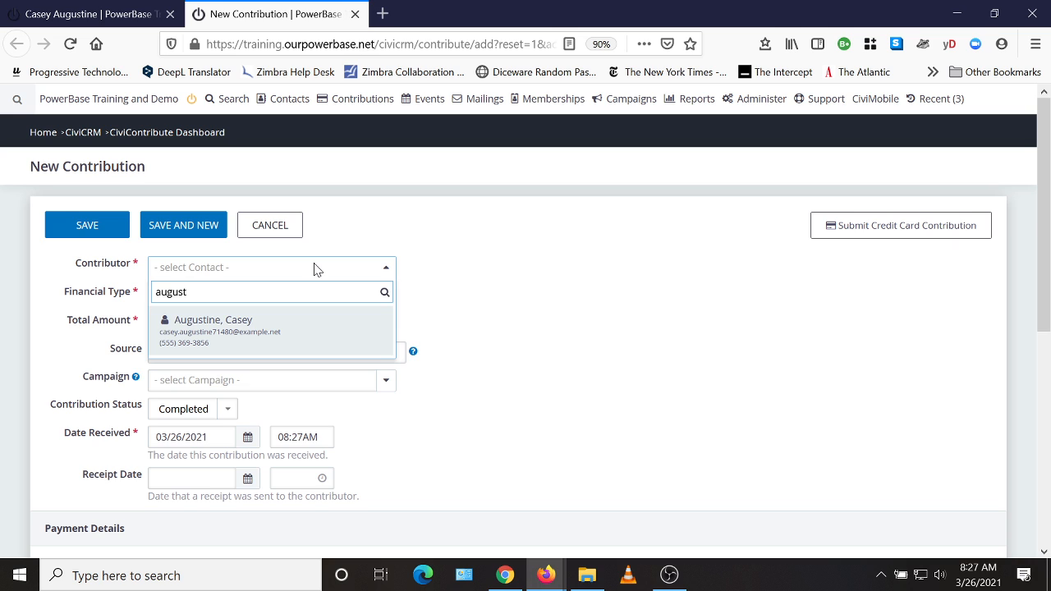
click(258, 332)
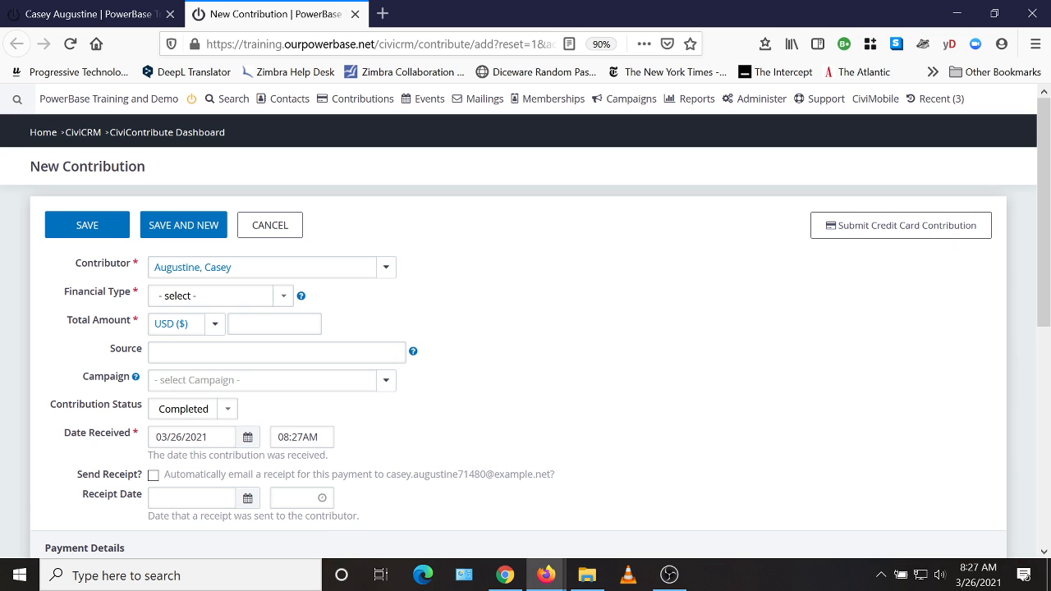
click(348, 274)
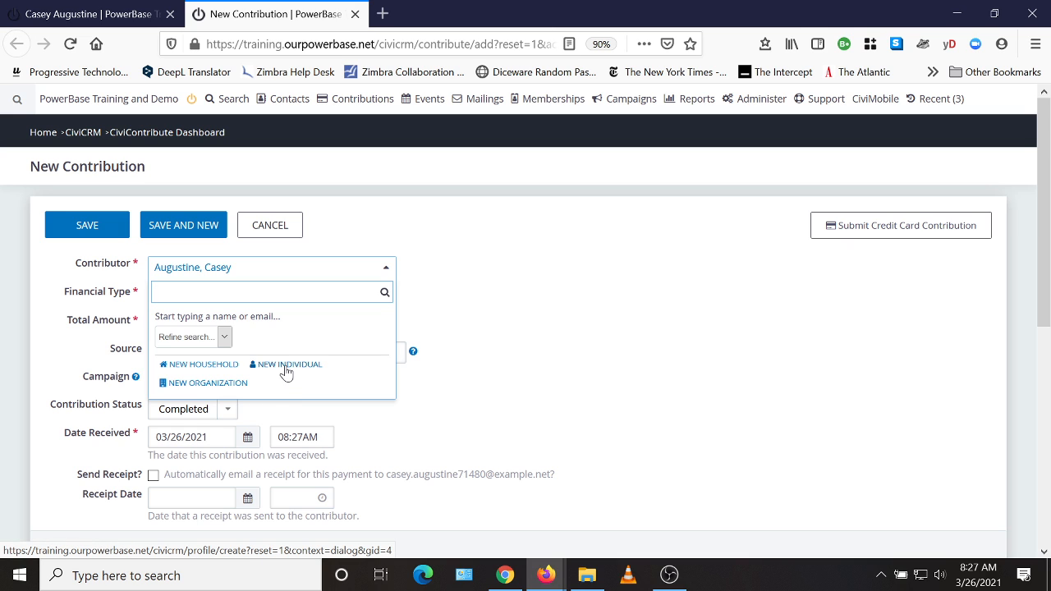
click(648, 353)
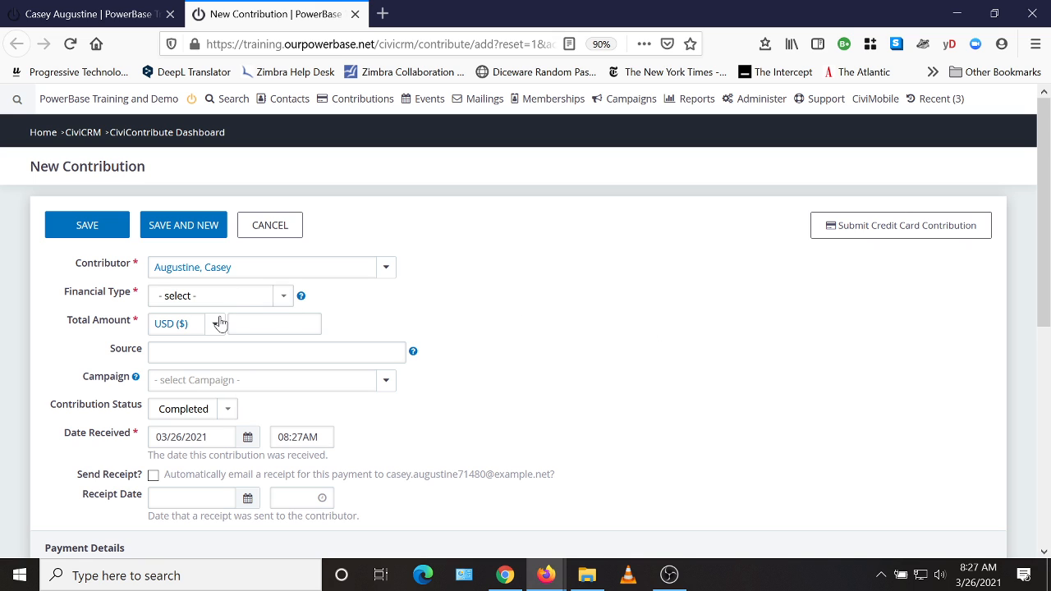
Step: Set the contribution's financial type to Donation, its total amount to 25 USD and its campaign to Capitalism is Collapsing
click(246, 307)
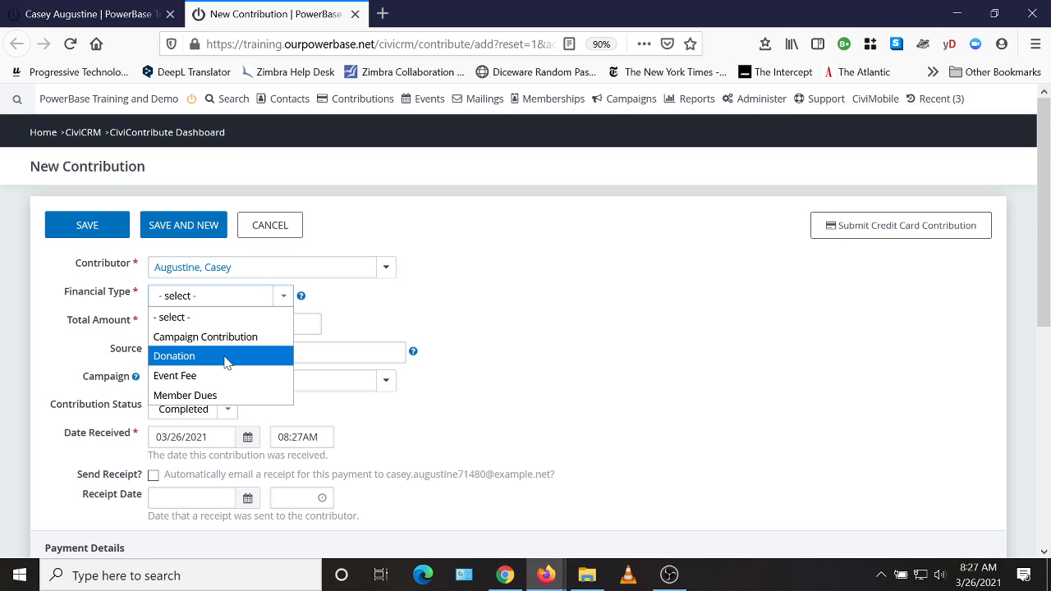
click(224, 357)
click(261, 324)
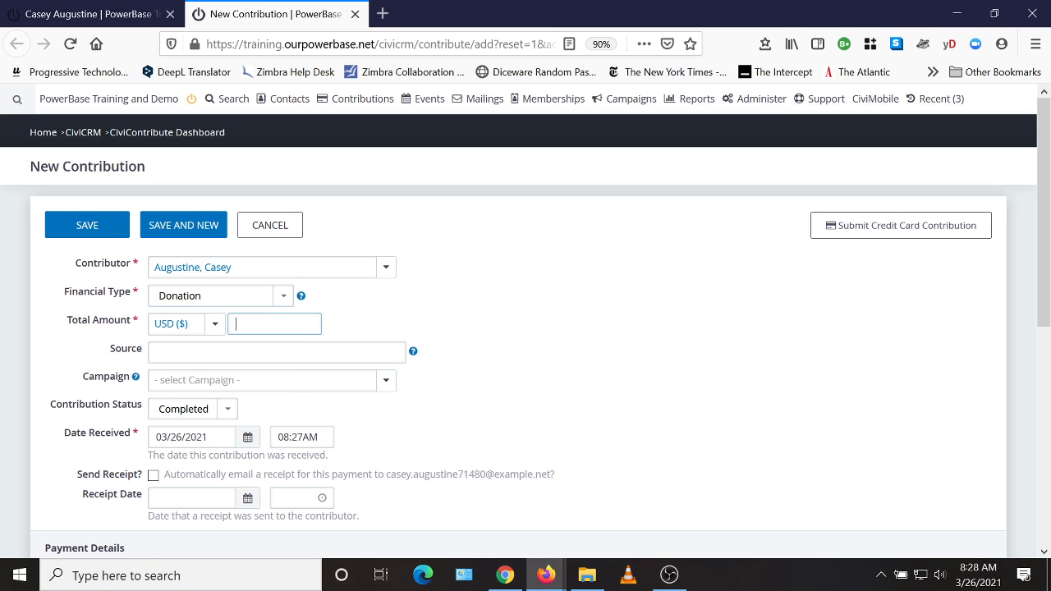
text(25)
click(333, 391)
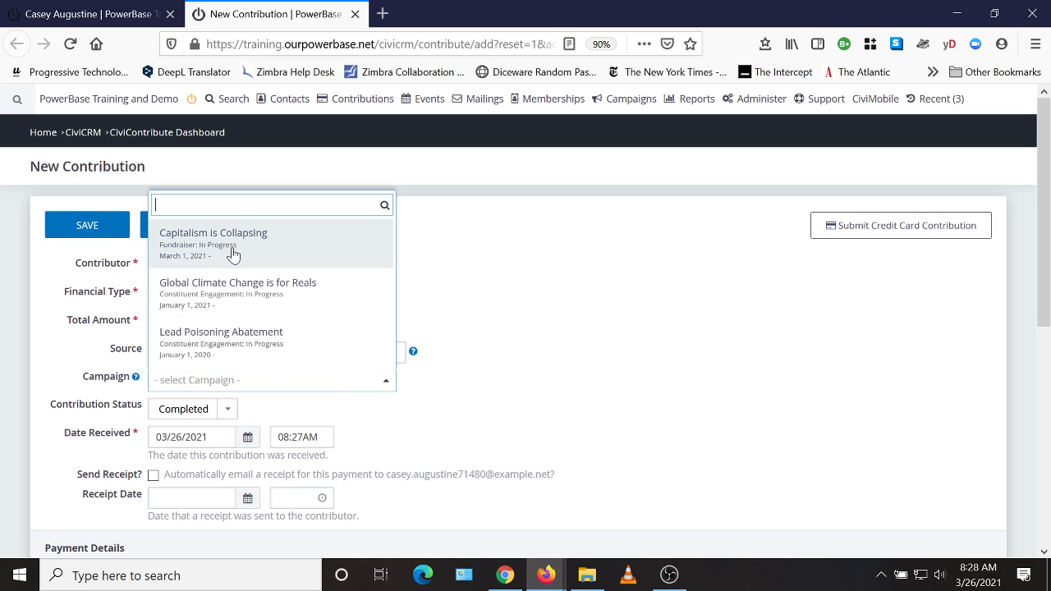
click(233, 254)
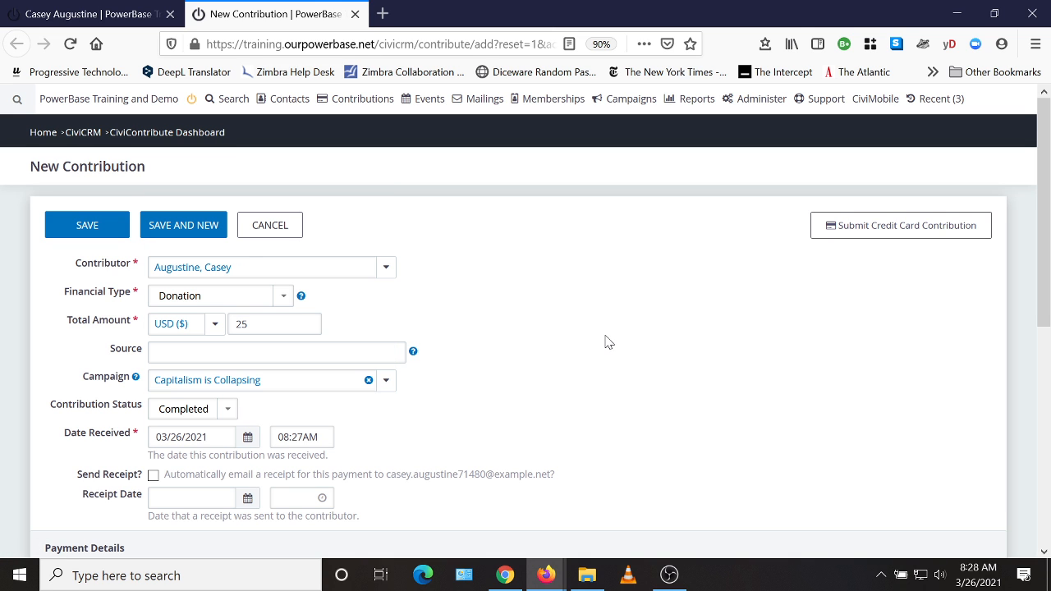
Step: Try the automatic email receipt option, switch it off again, and examine the payment details of the contribution
scroll(607, 337, down, 2)
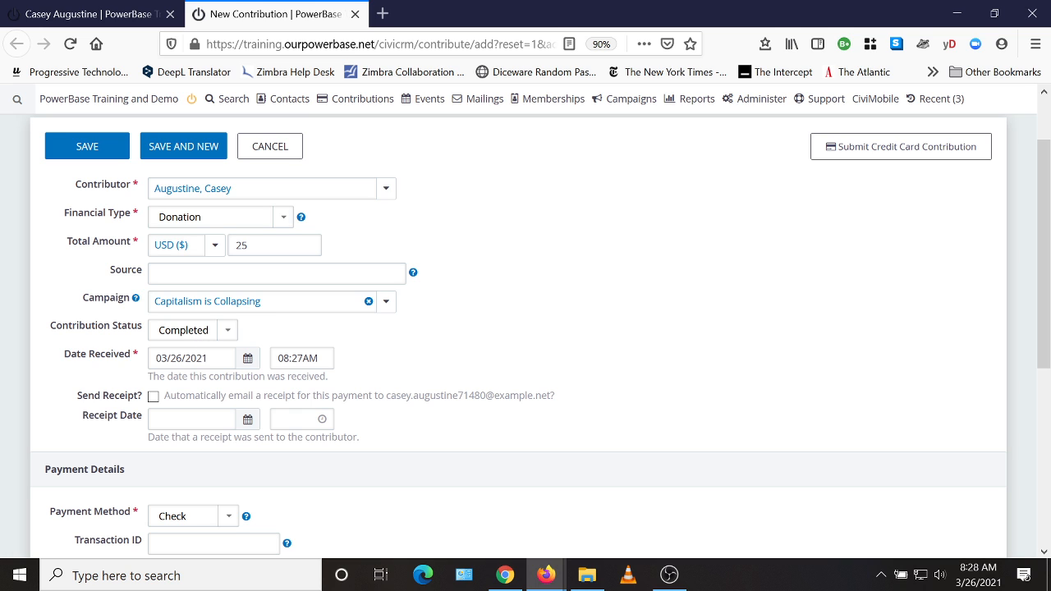
scroll(503, 379, down, 2)
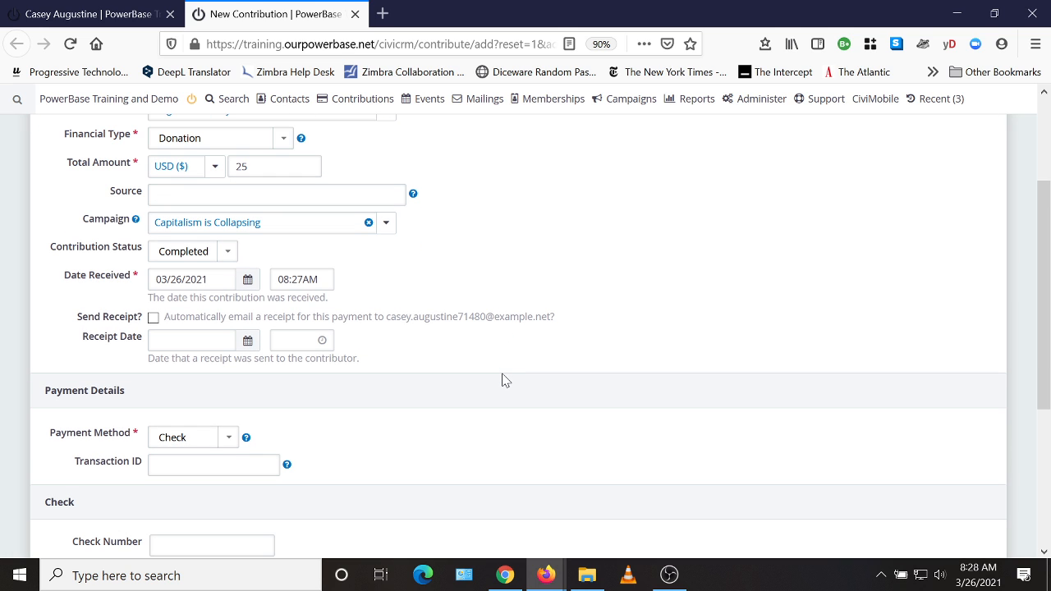
click(154, 320)
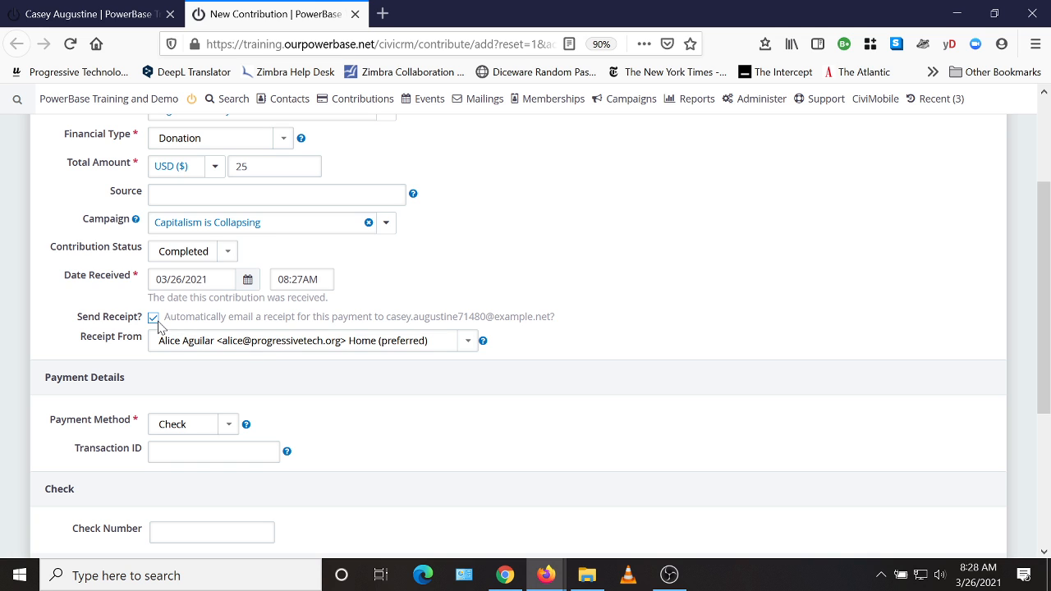
click(153, 318)
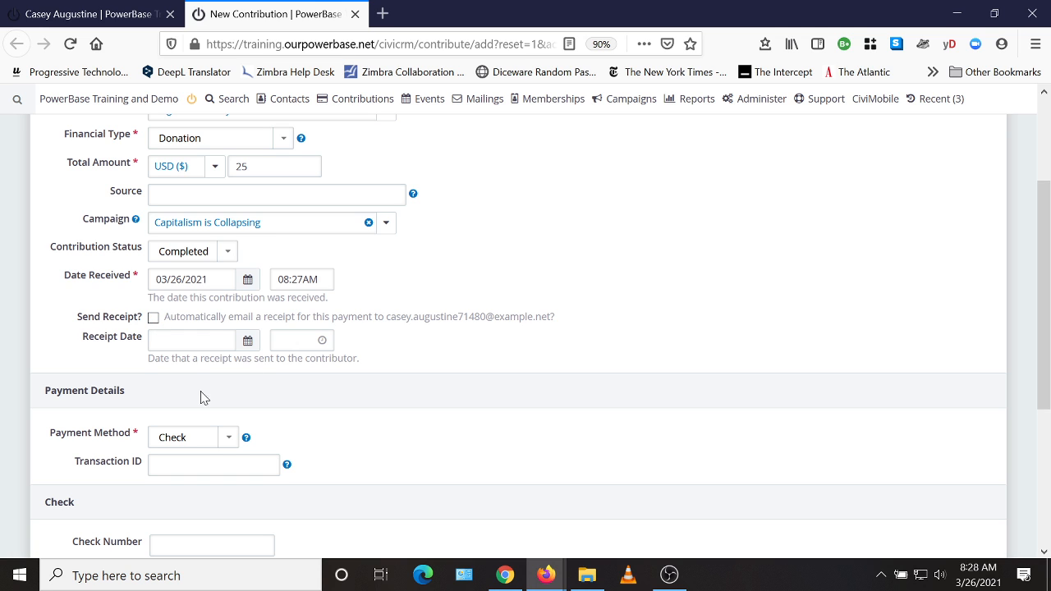
scroll(588, 390, down, 2)
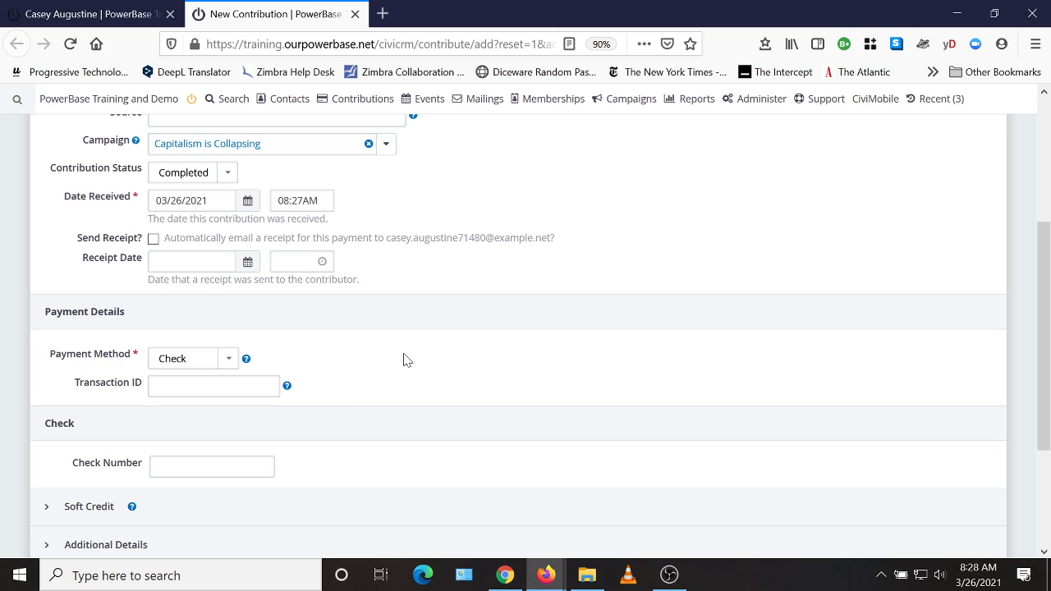
scroll(366, 366, down, 4)
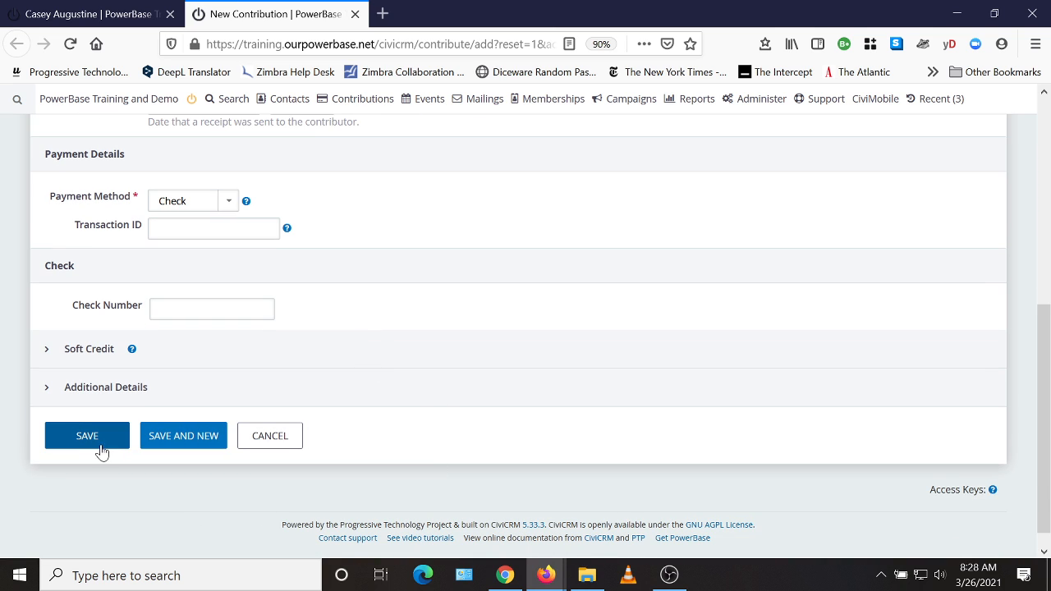
Step: Discard the unsaved contribution and return to the contact's record
scroll(591, 443, up, 10)
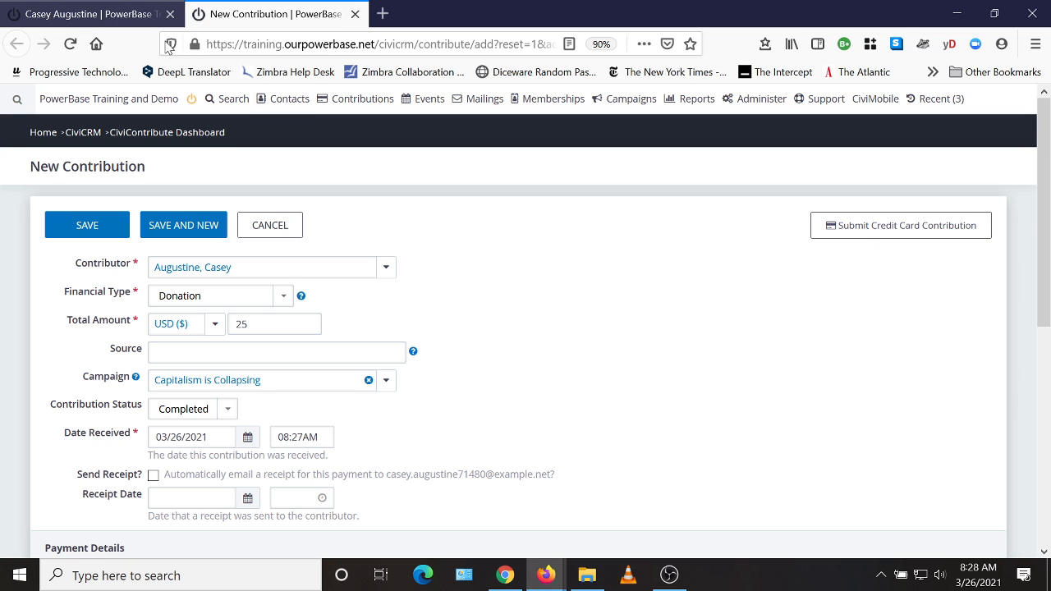
click(279, 230)
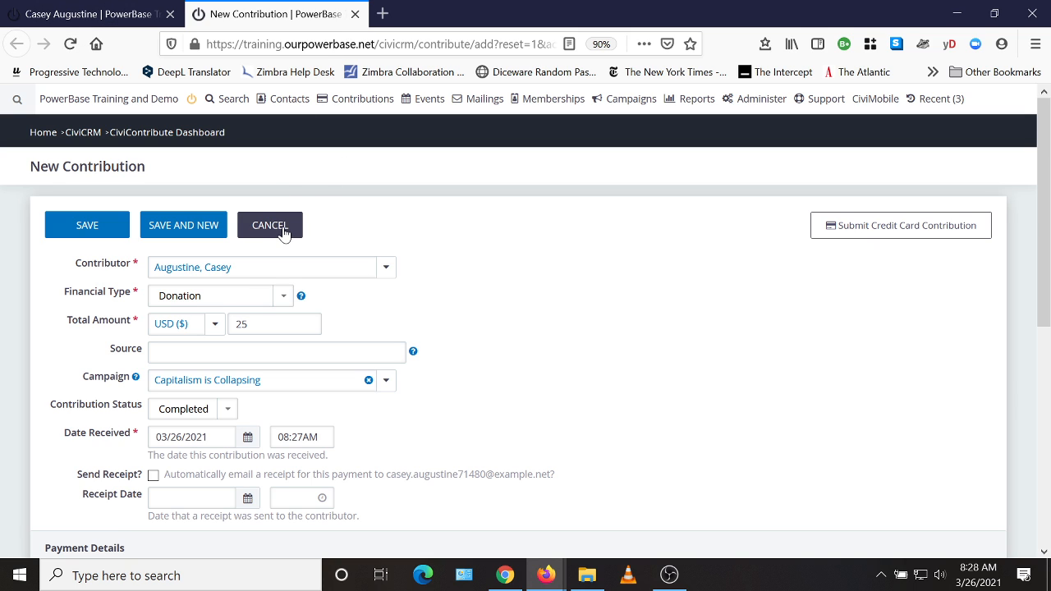
click(355, 14)
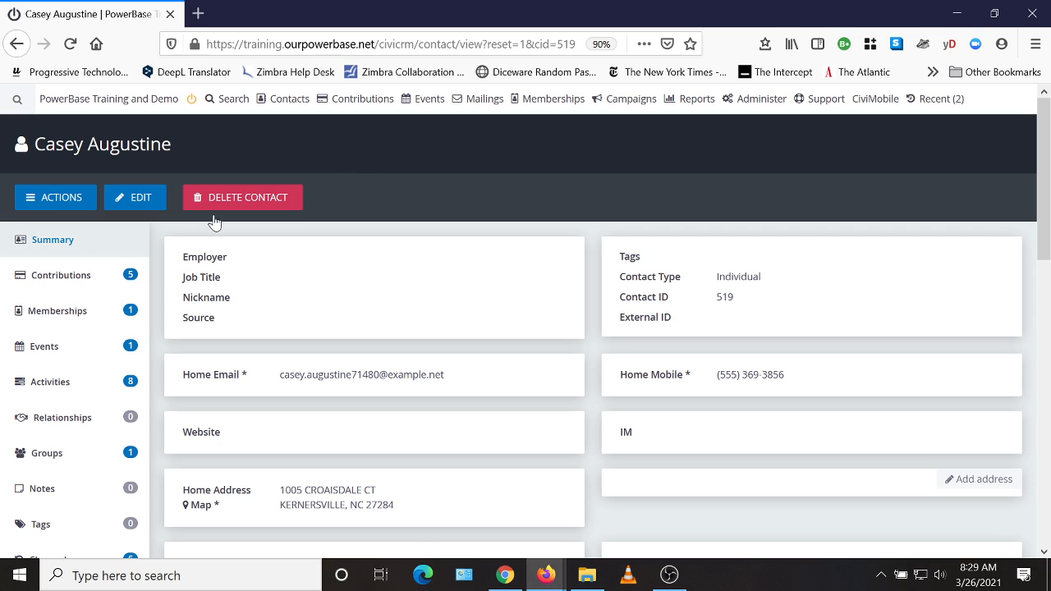
Step: Open the contact's contributions and start recording a new check, cash or EFT contribution
click(55, 283)
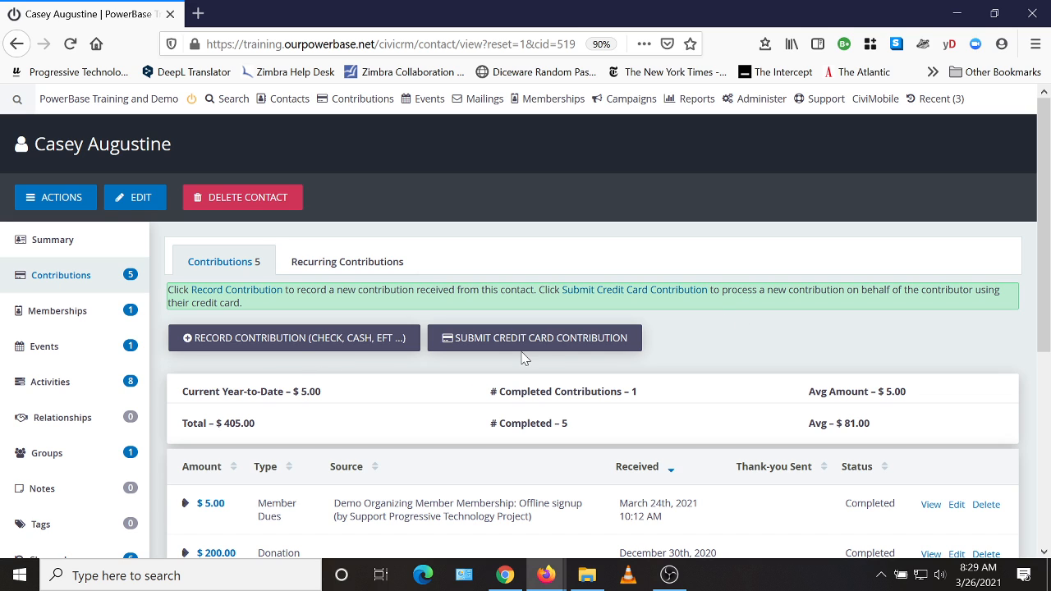
scroll(739, 312, down, 2)
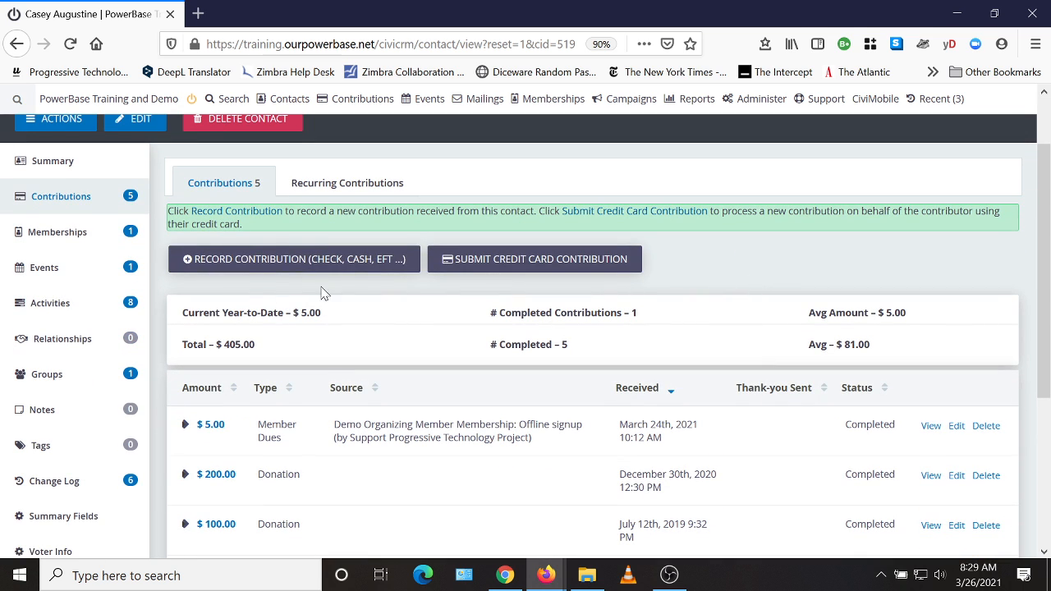
click(251, 261)
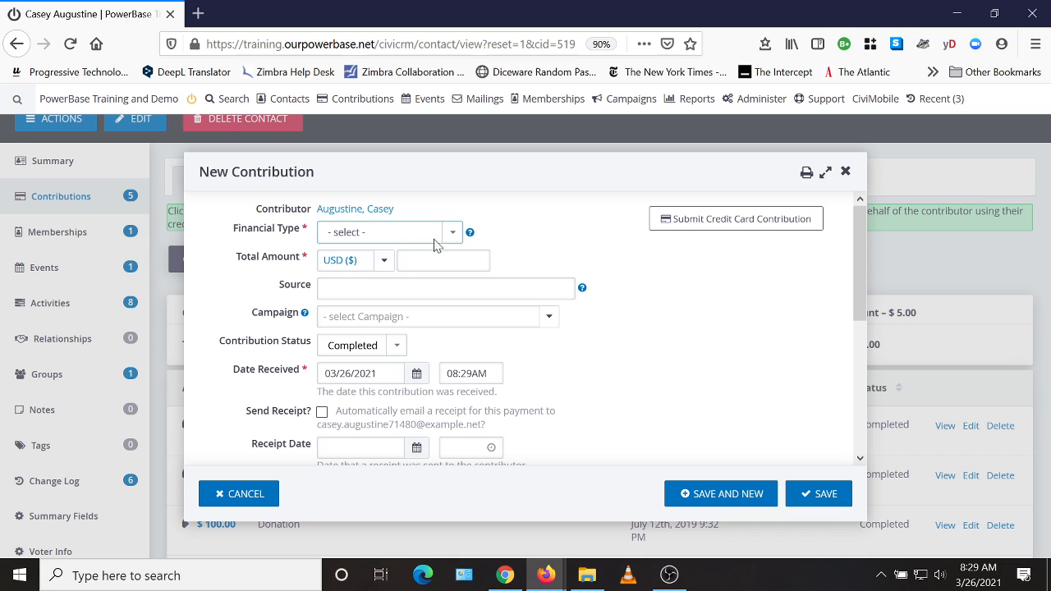
Step: Set the new contribution's financial type to Donation, total amount to 50 USD and campaign to Capitalism is Collapsing
click(379, 237)
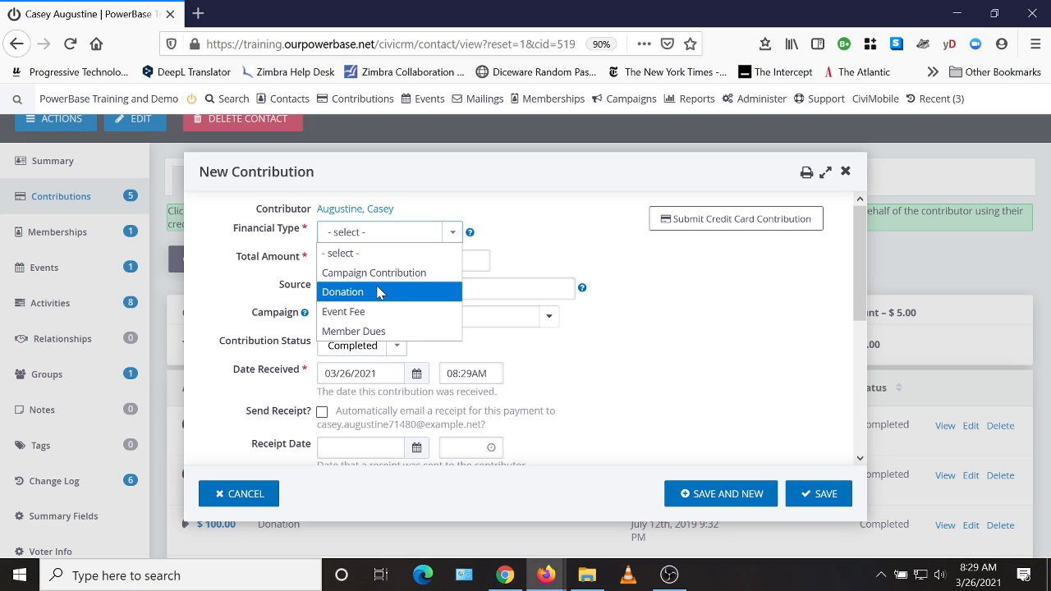
click(380, 293)
click(437, 260)
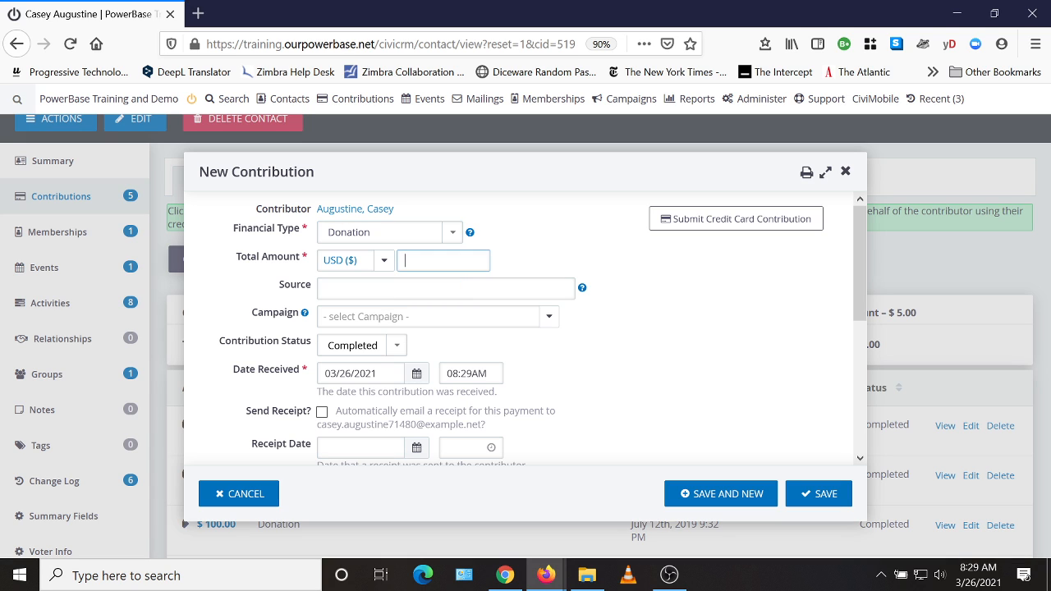
text(50)
click(431, 318)
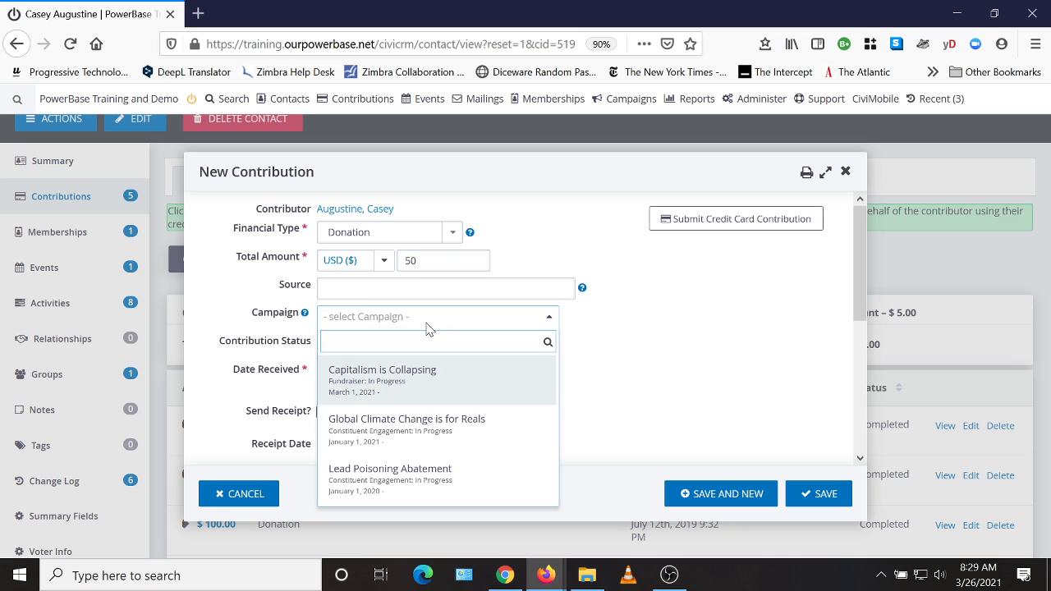
click(408, 377)
Step: Enable the automatic email receipt for the payment and enter 232323 as the check number
scroll(638, 345, down, 2)
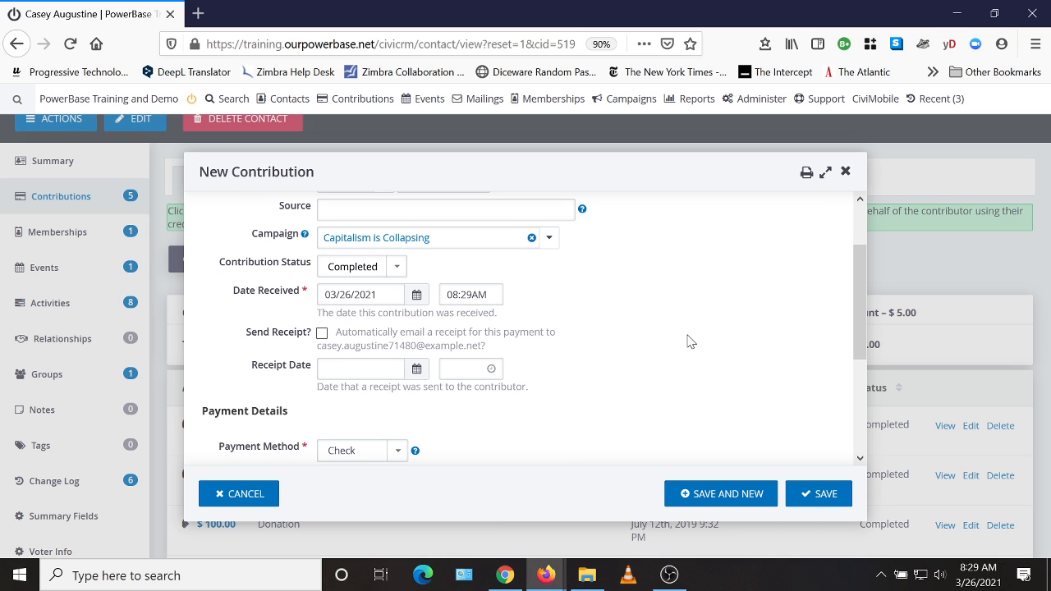
click(322, 334)
scroll(715, 348, down, 2)
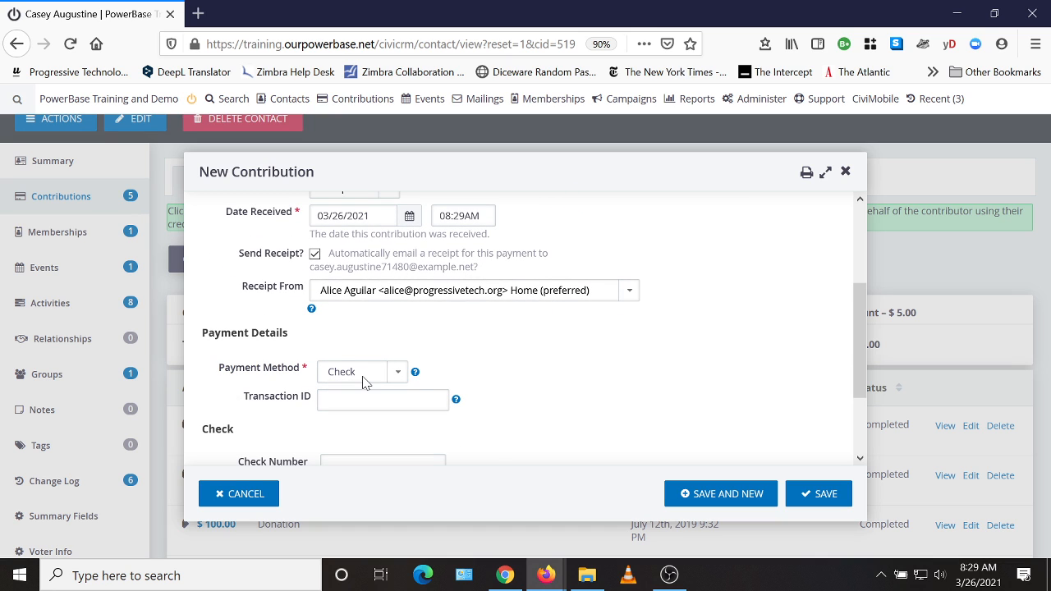
scroll(481, 409, down, 1)
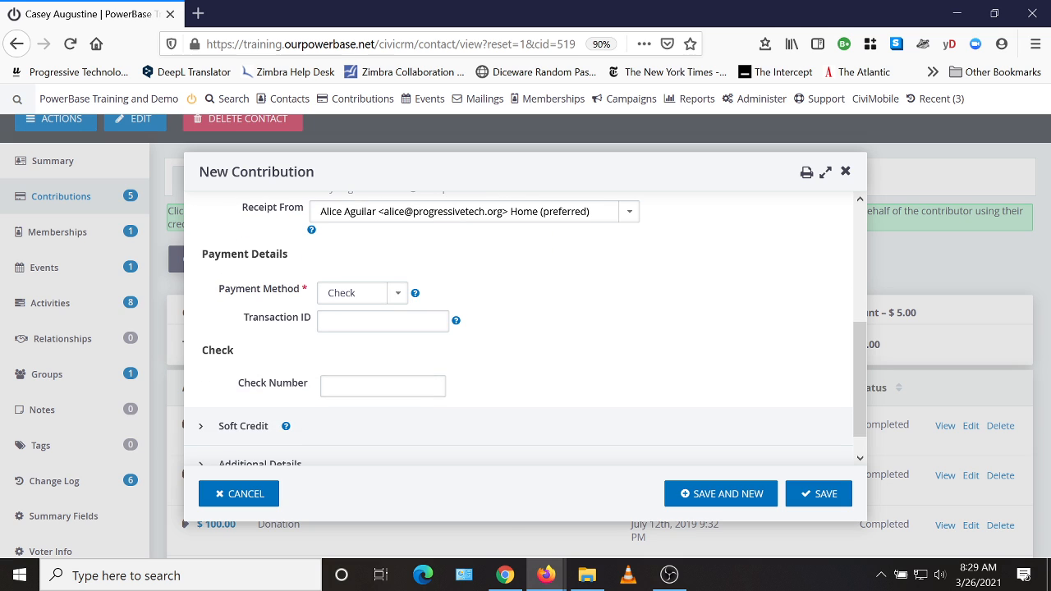
click(383, 386)
text(232323)
click(398, 297)
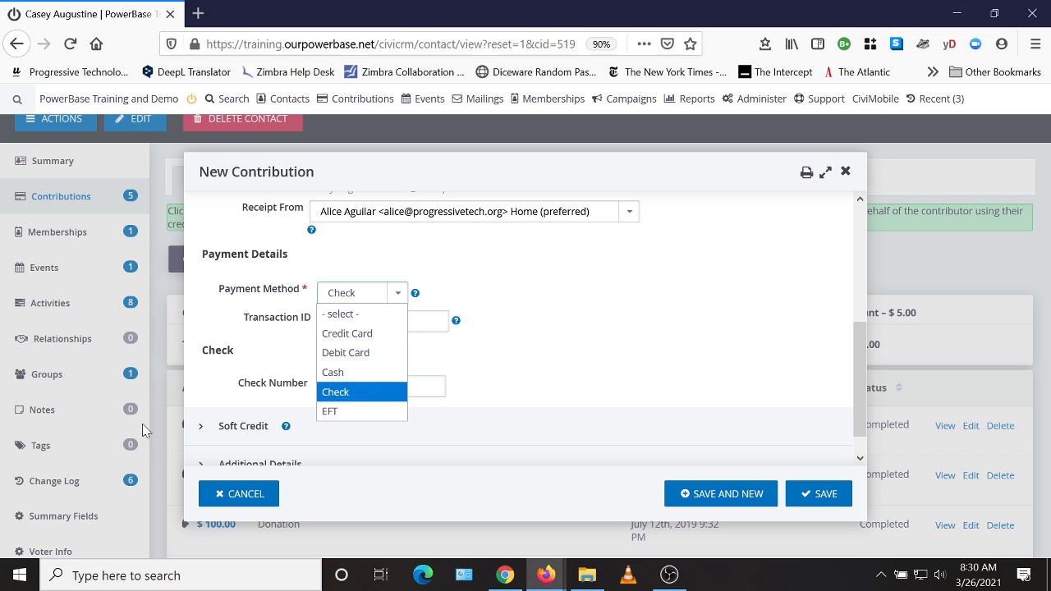
click(558, 350)
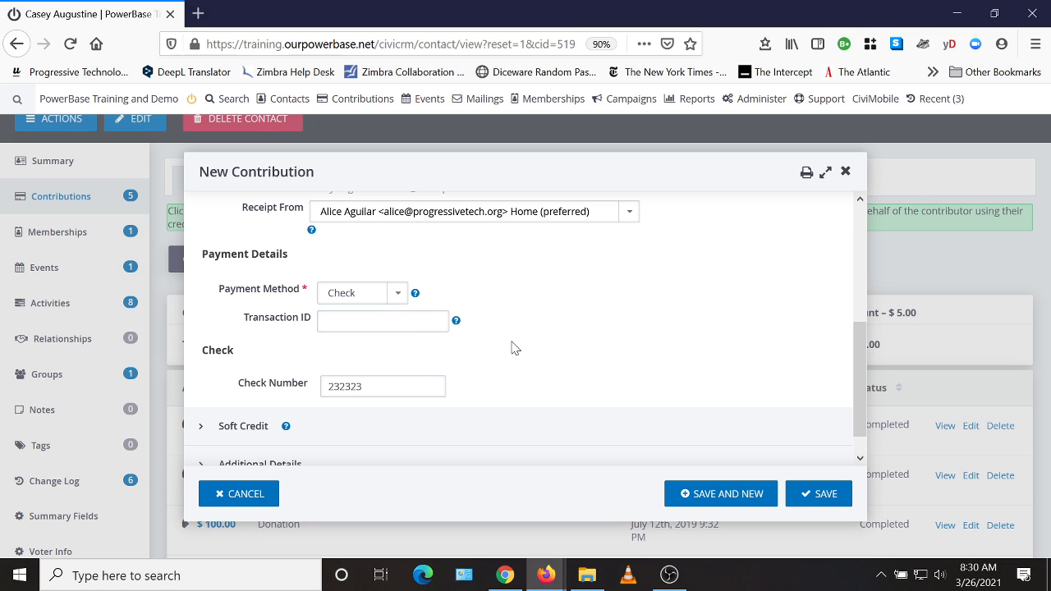
Step: Examine the contribution's Soft Credit options, including the contact selection and the available soft credit types
scroll(536, 351, down, 1)
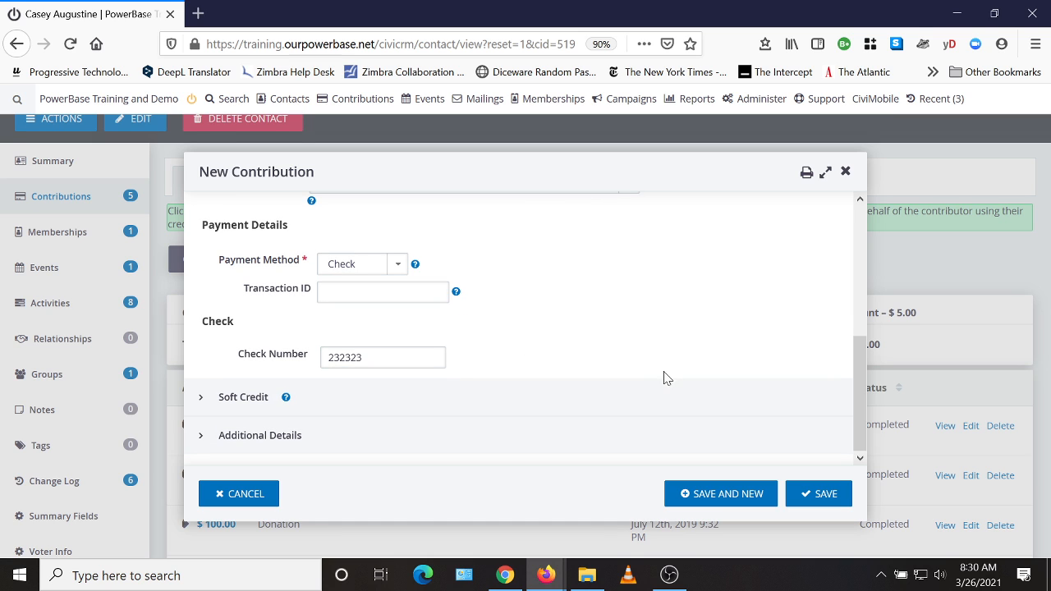
click(254, 404)
scroll(549, 332, down, 3)
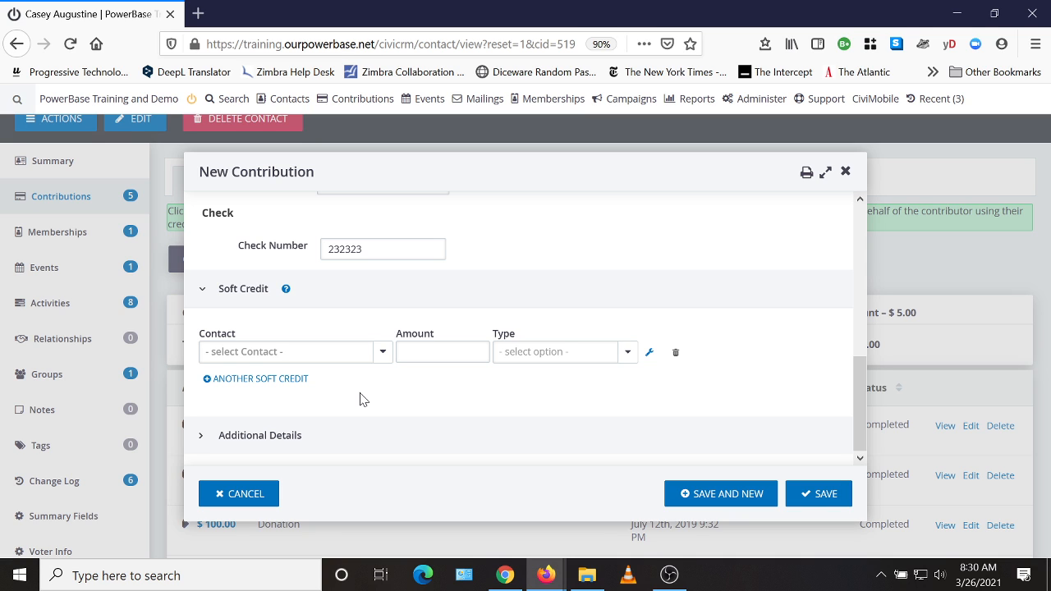
click(329, 355)
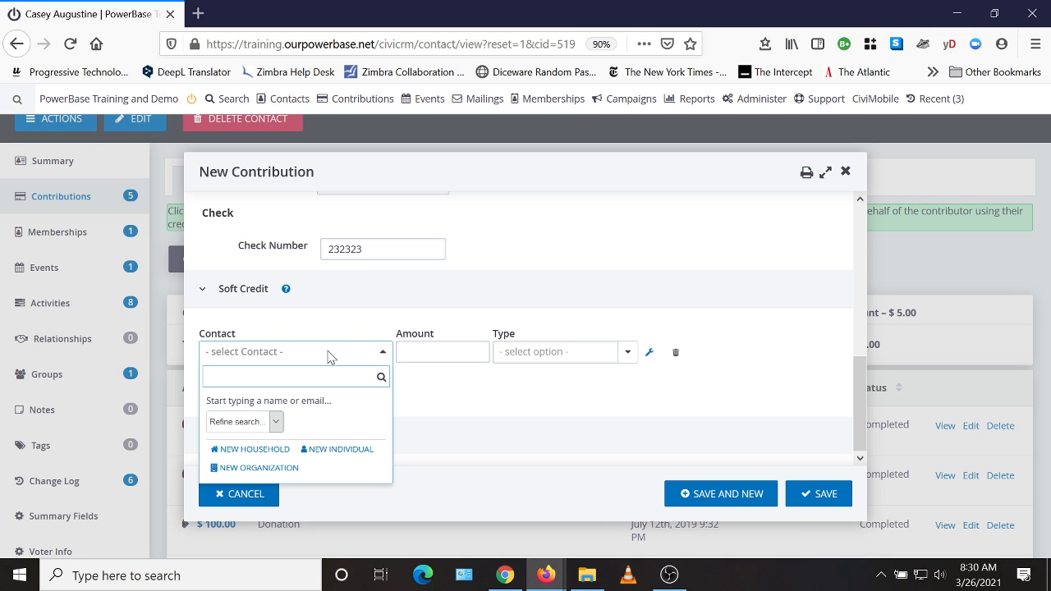
click(484, 386)
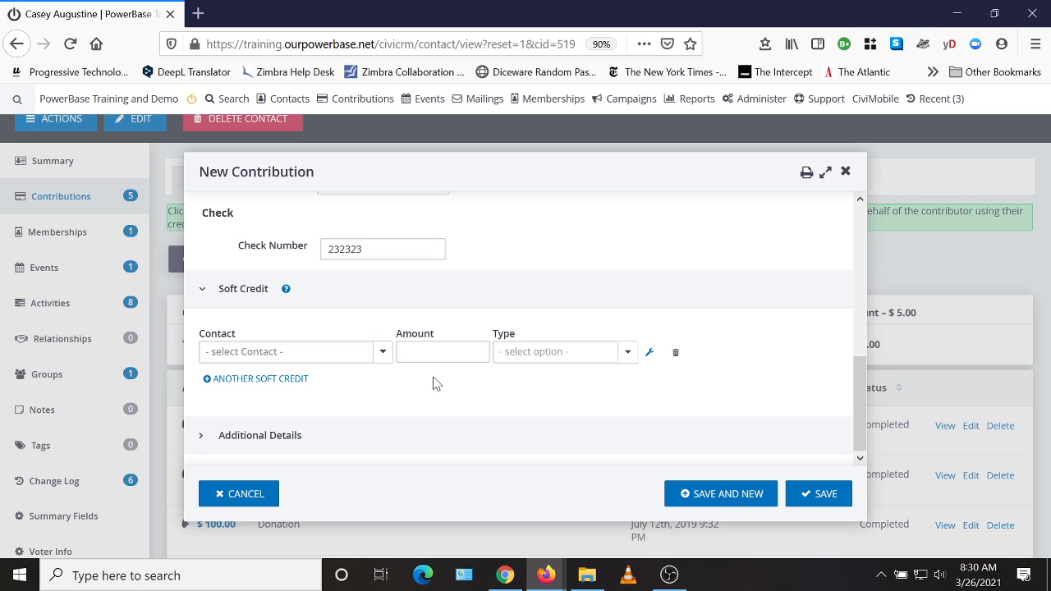
click(562, 357)
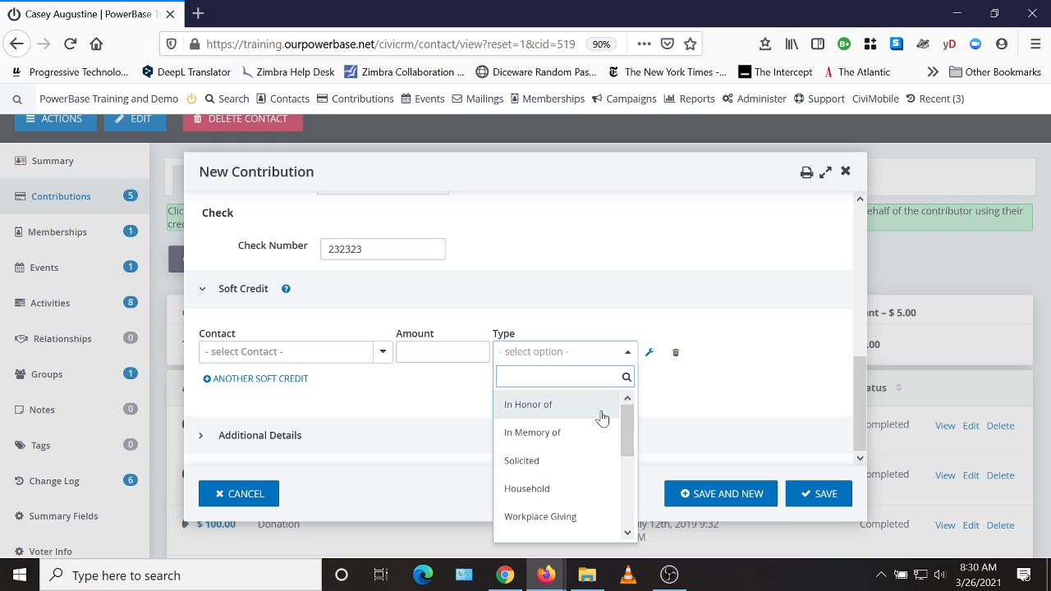
scroll(632, 470, down, 1)
drag(632, 466, 626, 532)
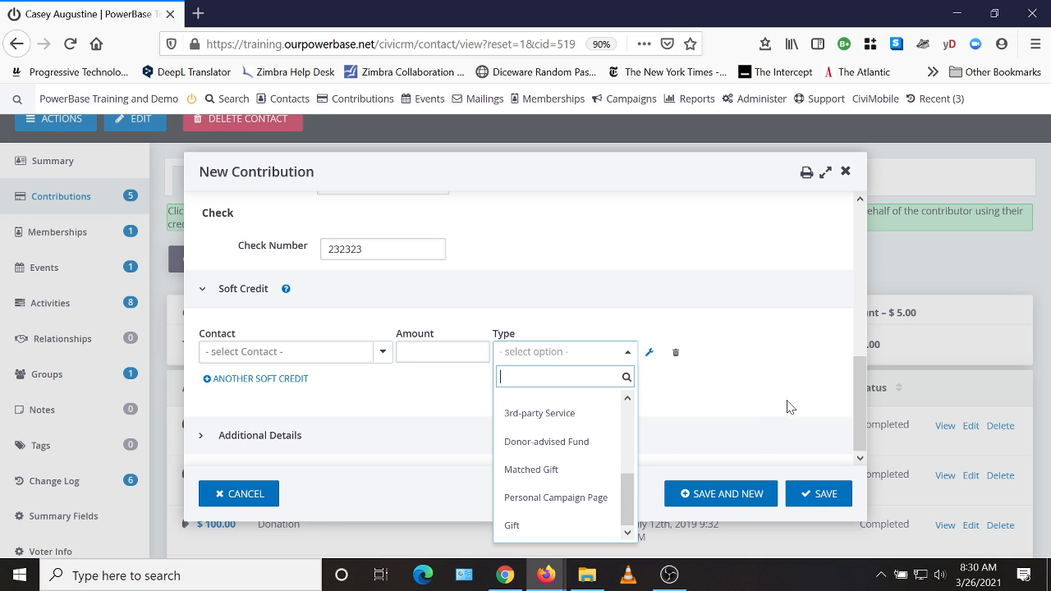
click(757, 433)
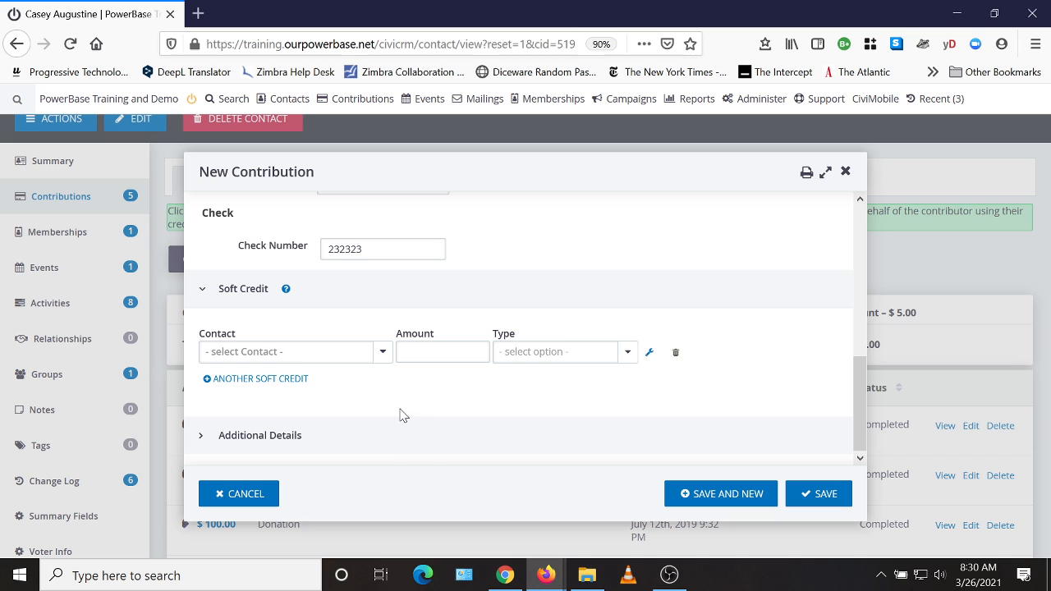
Step: Examine the contribution's Additional Details, including the online contribution page choices, notes, non-deductible amount and fee amount fields
click(277, 446)
scroll(432, 418, down, 2)
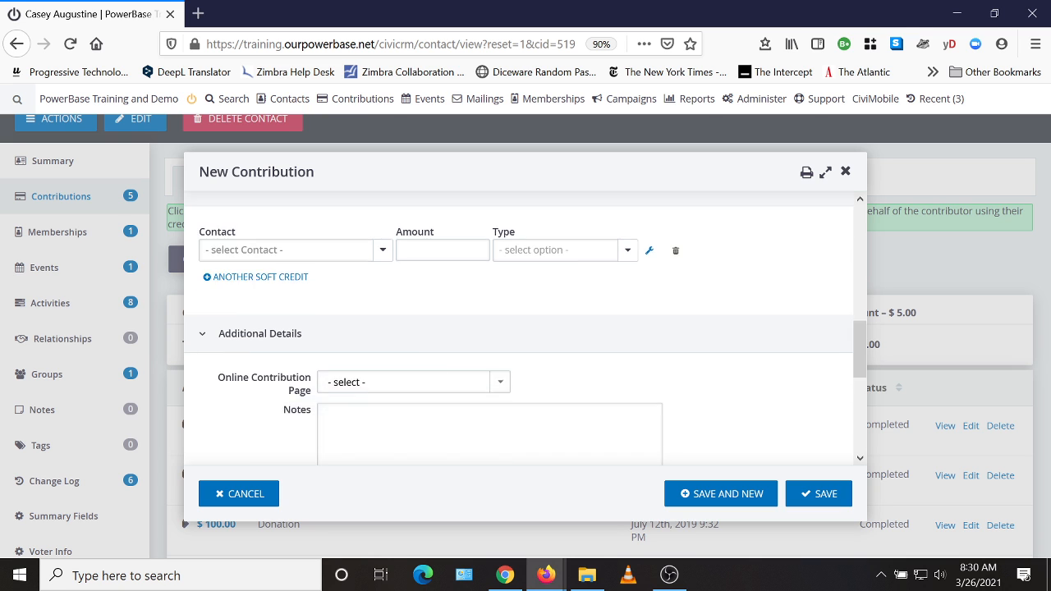
scroll(681, 345, down, 5)
scroll(698, 342, up, 5)
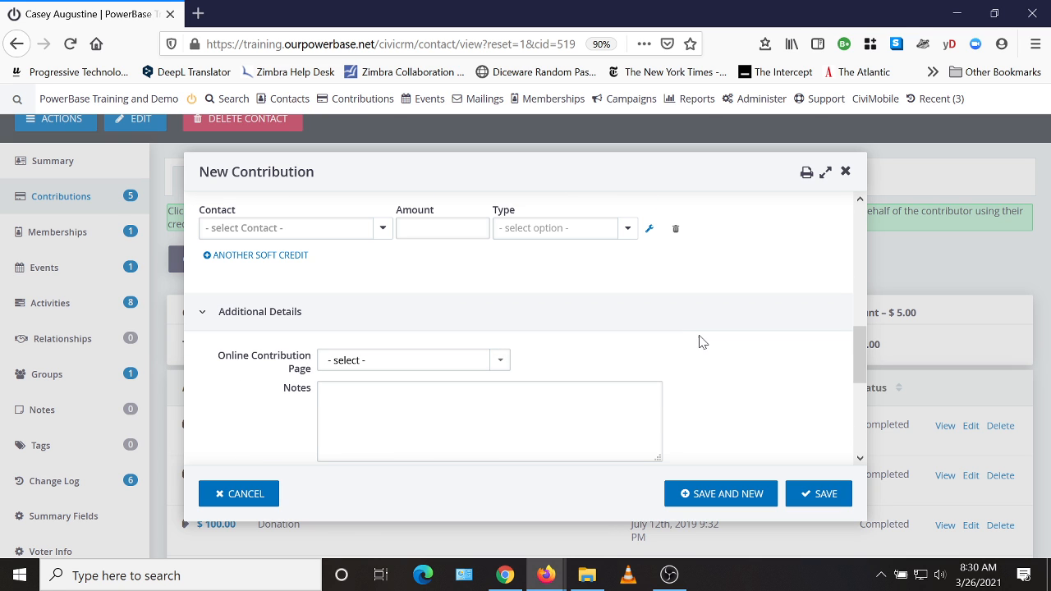
click(393, 364)
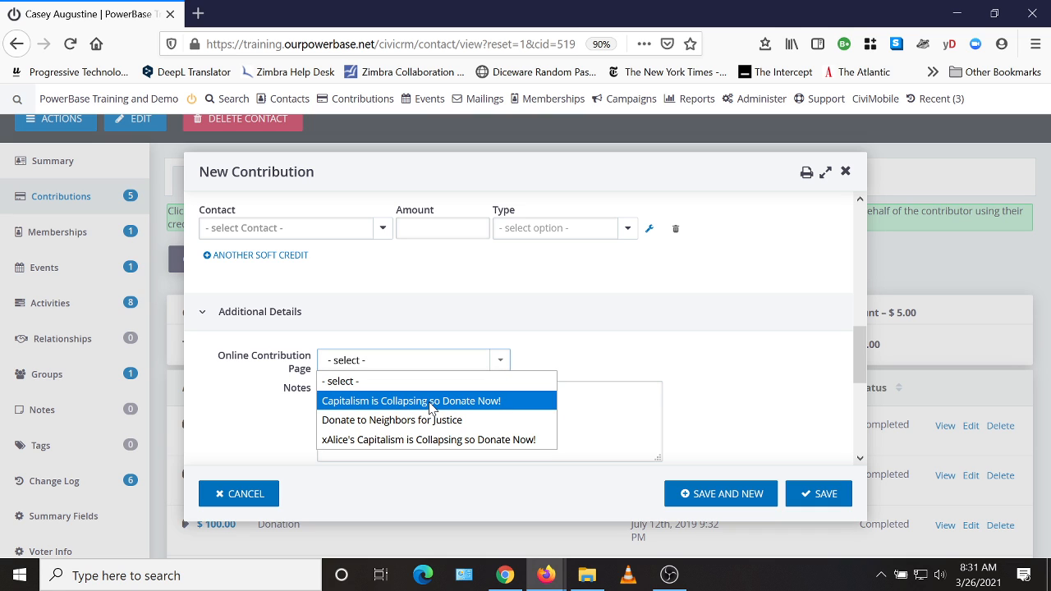
click(734, 367)
scroll(737, 368, down, 2)
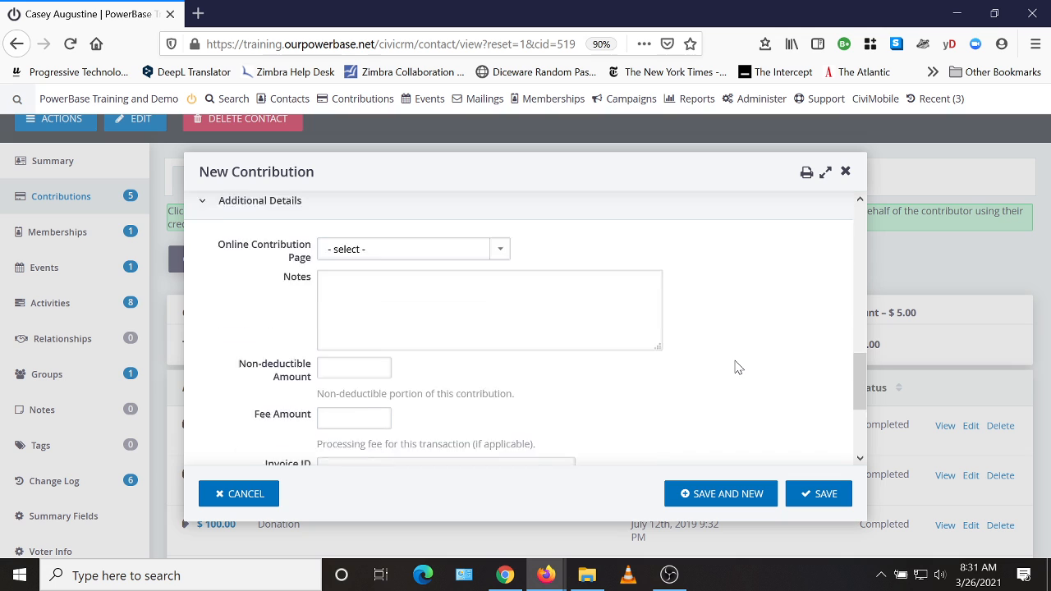
scroll(739, 362, down, 3)
Step: Save the new 50 USD check donation to the contact's record
scroll(739, 349, up, 6)
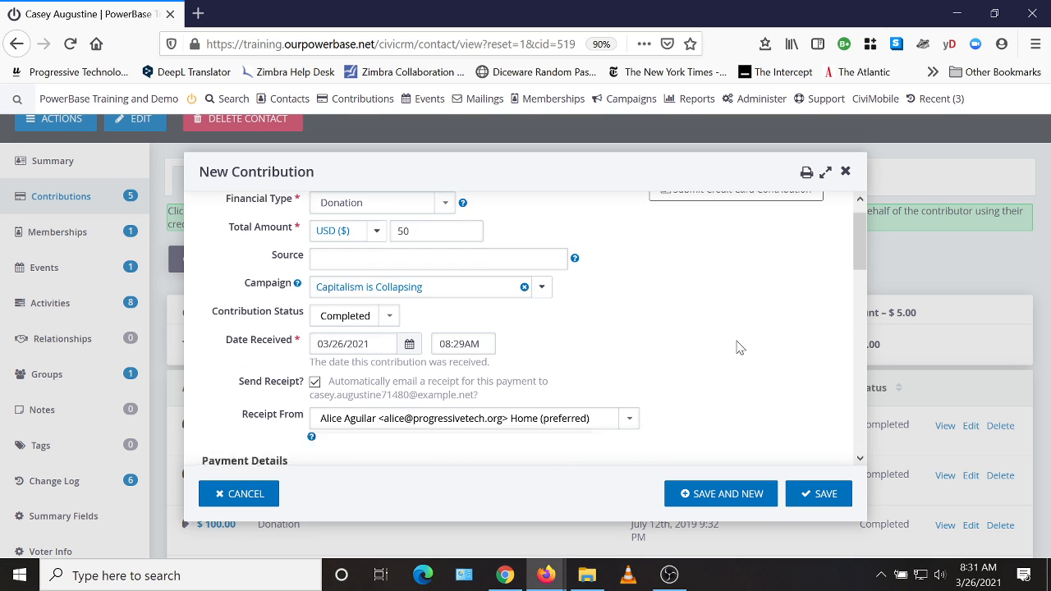
click(811, 495)
click(616, 301)
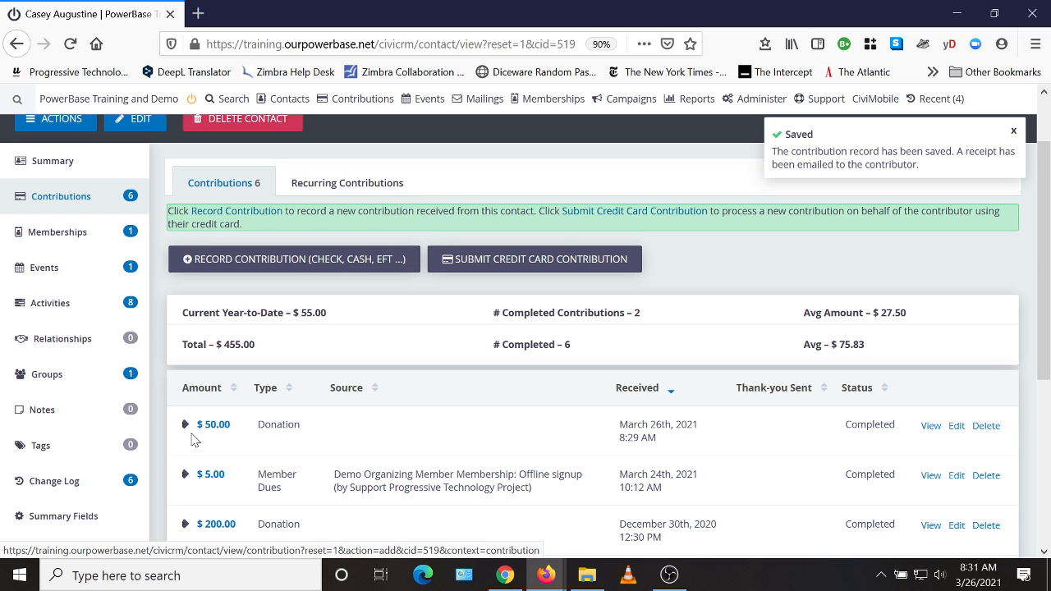
Step: Start a new credit card contribution for the contact and set its financial type to Donation
click(511, 263)
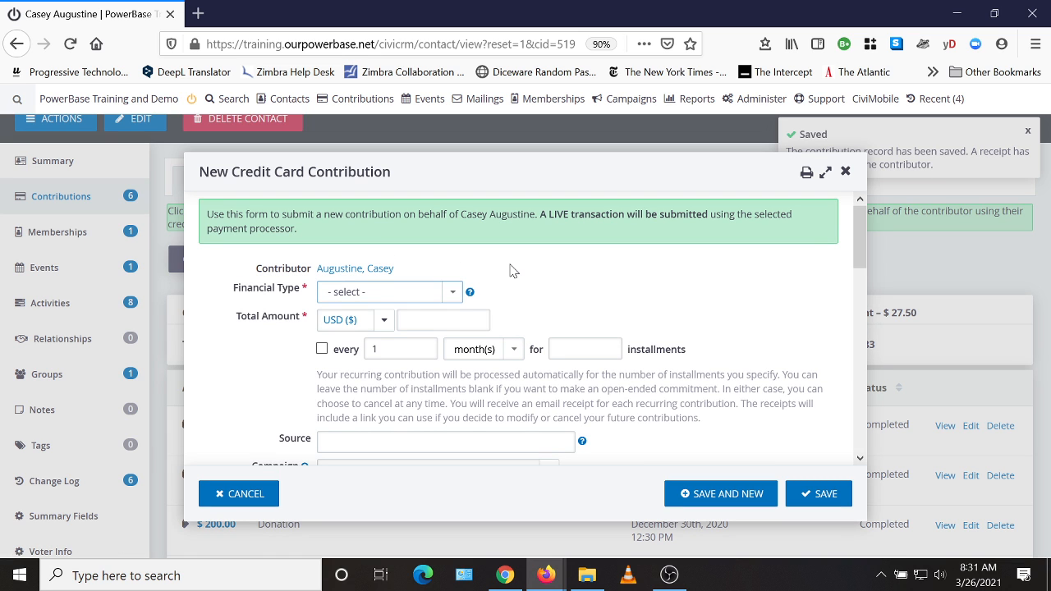
click(402, 294)
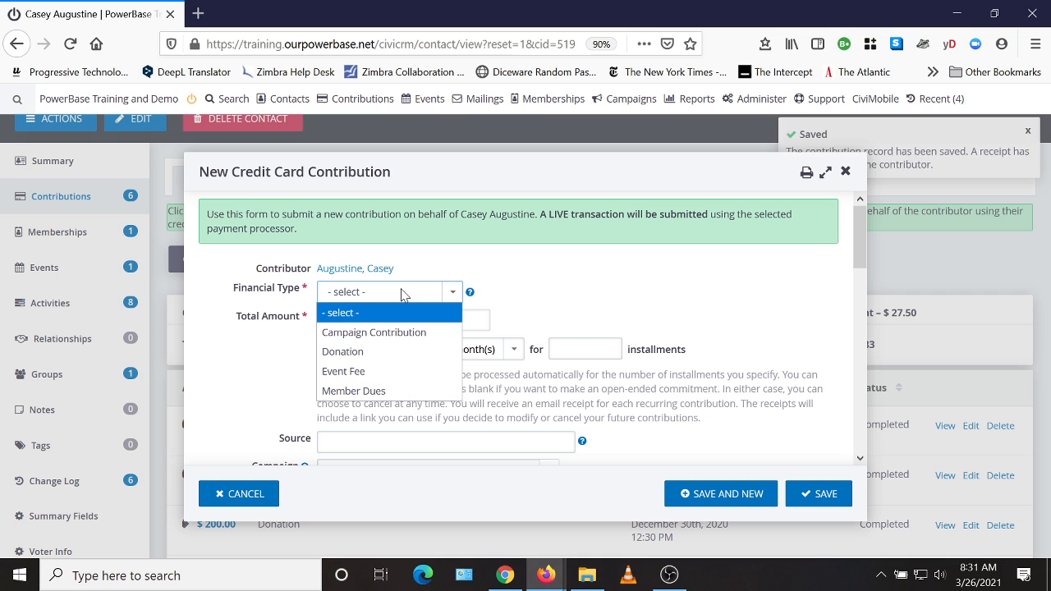
click(387, 353)
Step: Review the recurring, receipt, payment processor, card and billing fields of the credit card contribution and close it without saving
scroll(643, 274, down, 2)
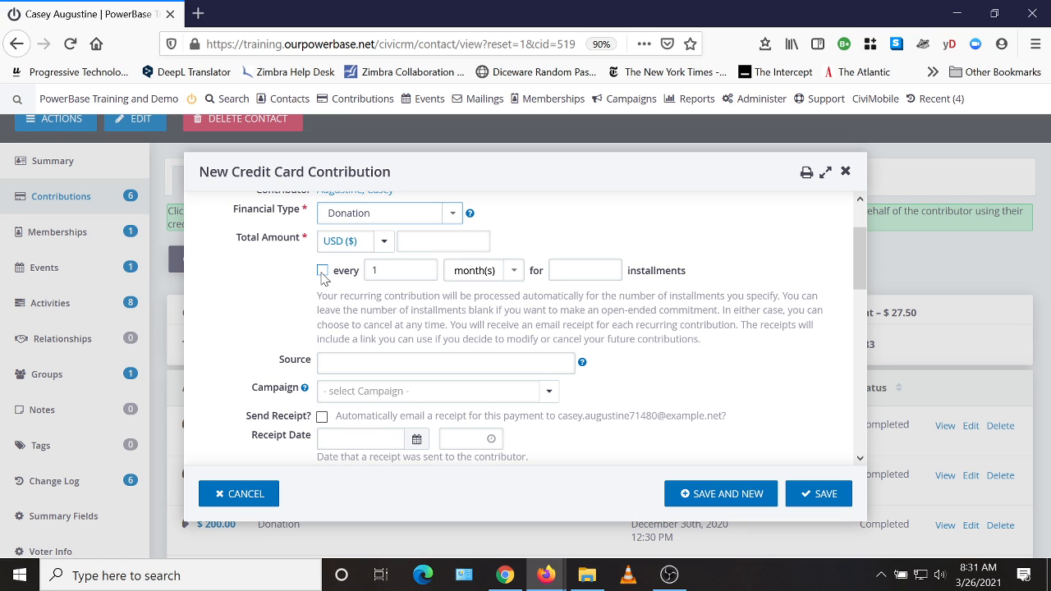
scroll(341, 251, down, 4)
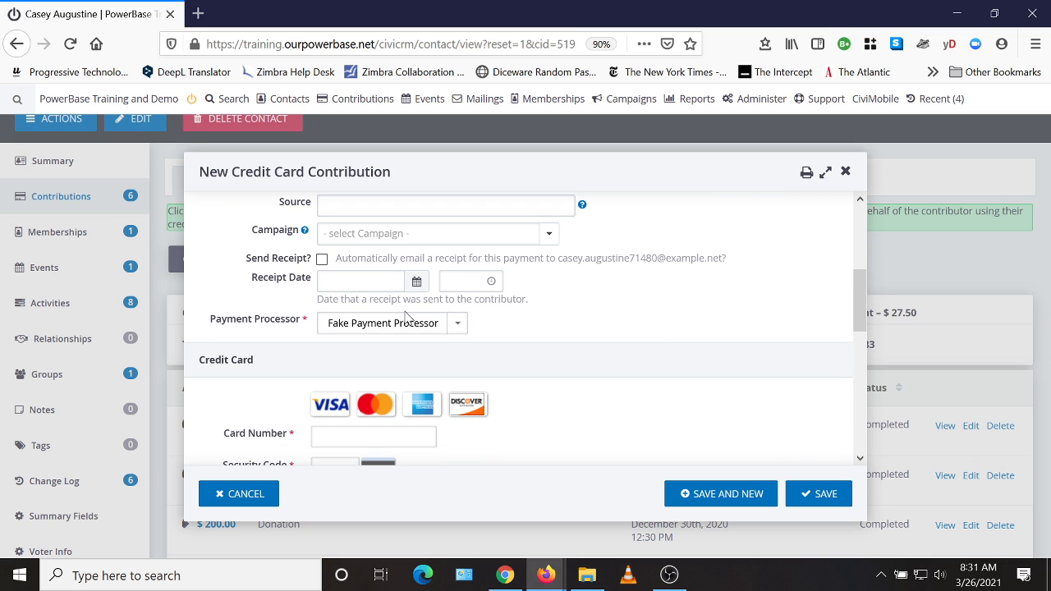
scroll(650, 343, down, 4)
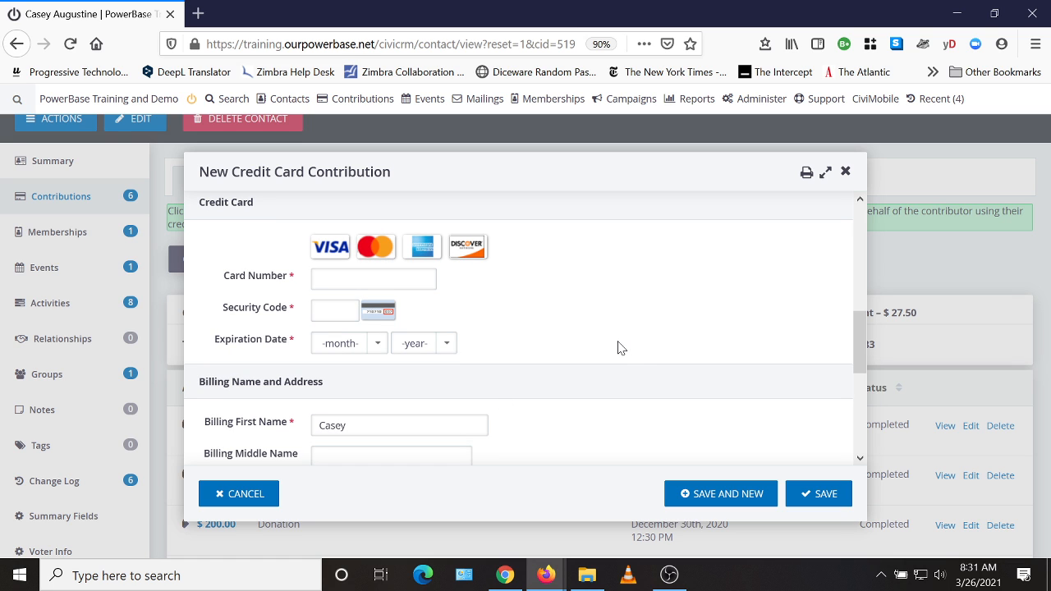
scroll(618, 347, down, 4)
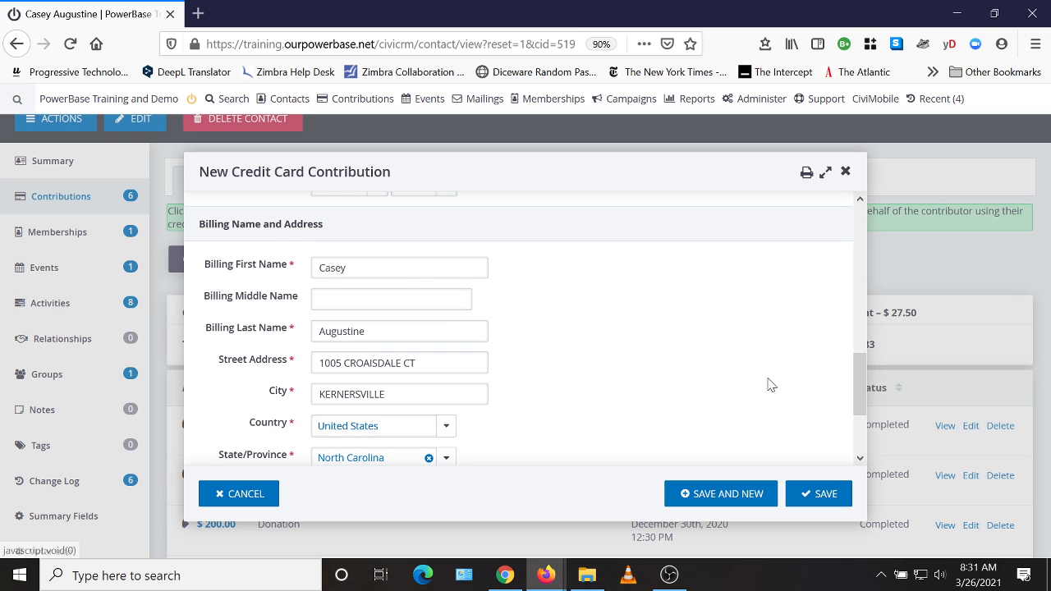
scroll(755, 369, down, 3)
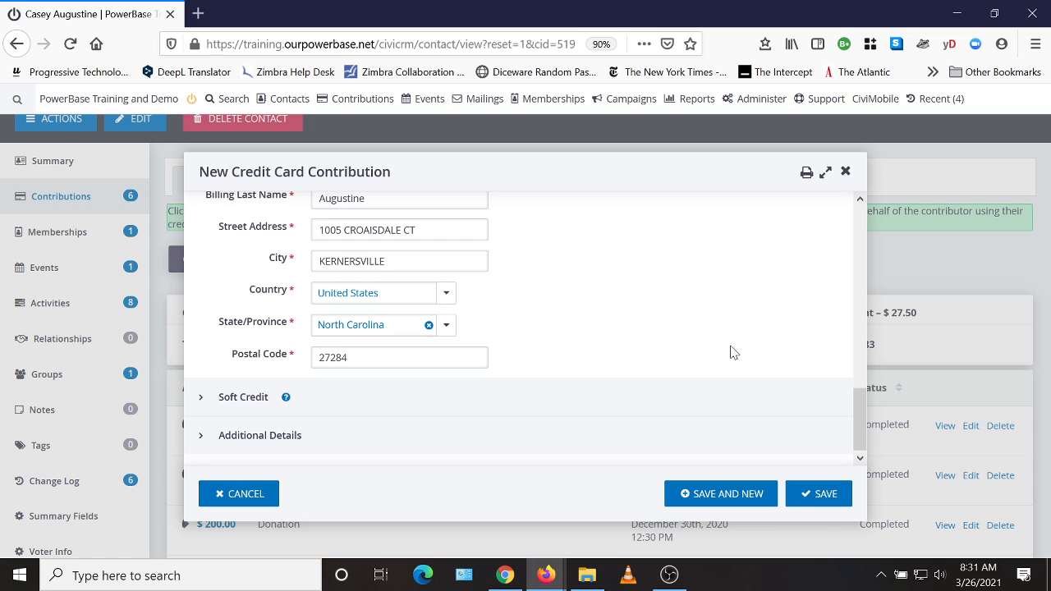
click(845, 173)
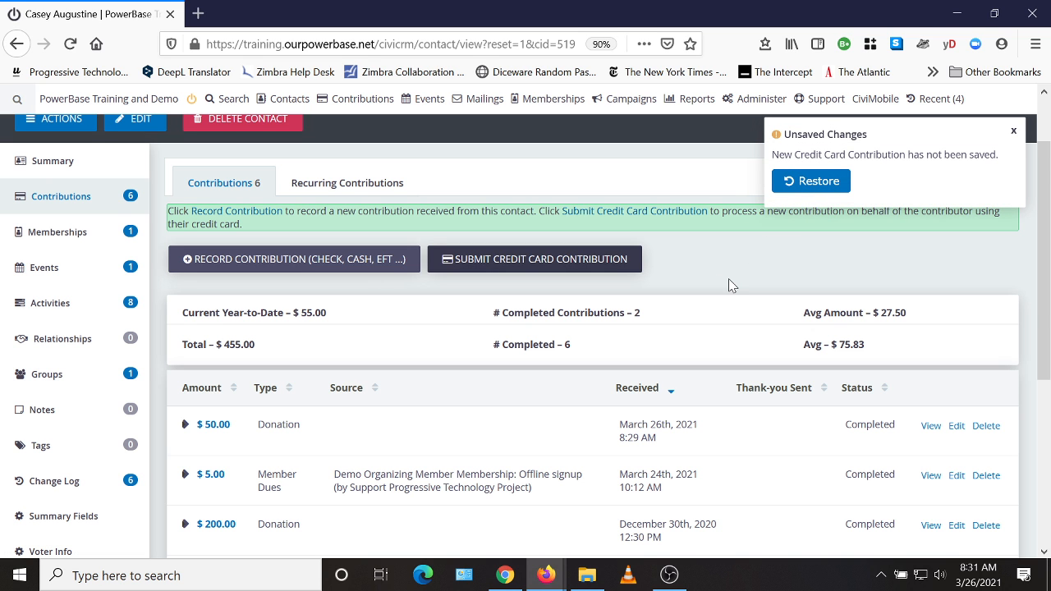